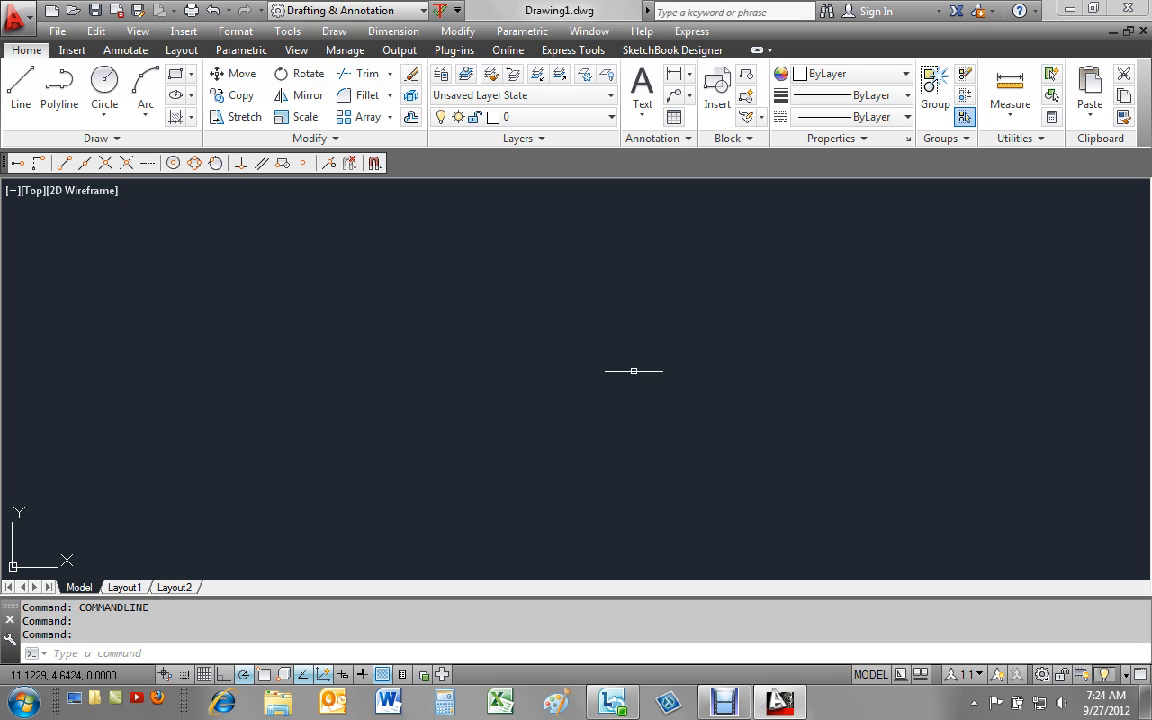
Step: Set the drawing units to a length precision of 0.000 and an angle precision of 0.0
{"action": "type", "text": "UNIT"}
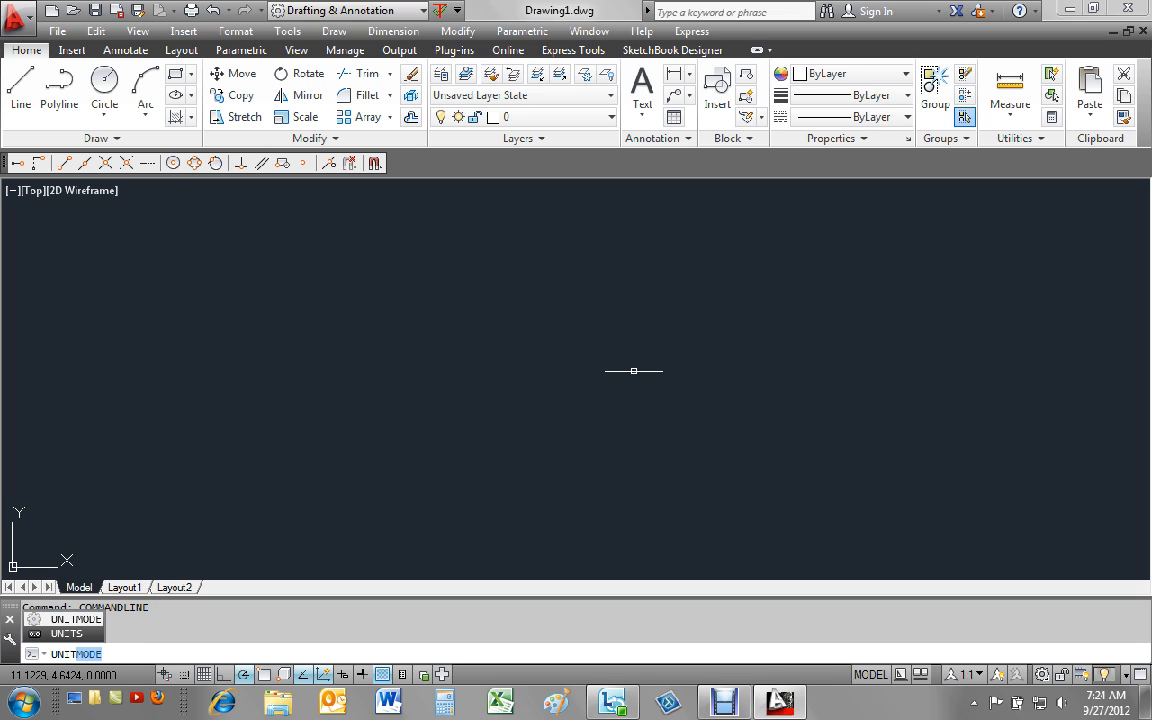
{"action": "type", "text": "S"}
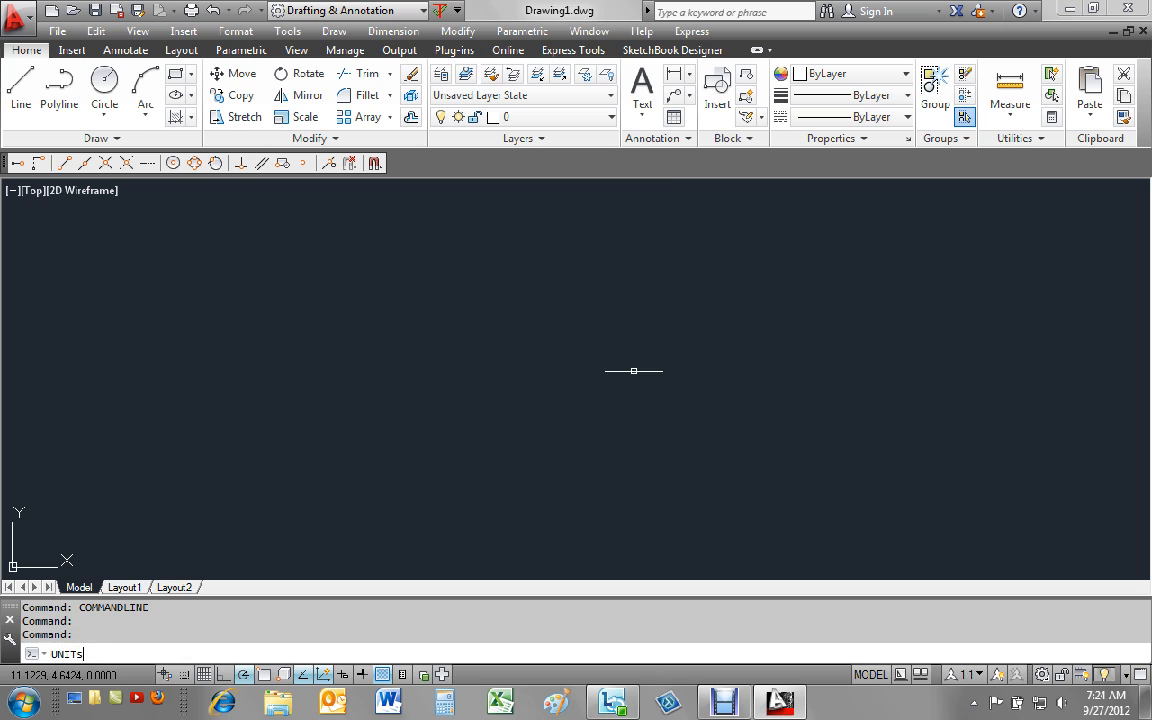
{"action": "key", "text": "Return"}
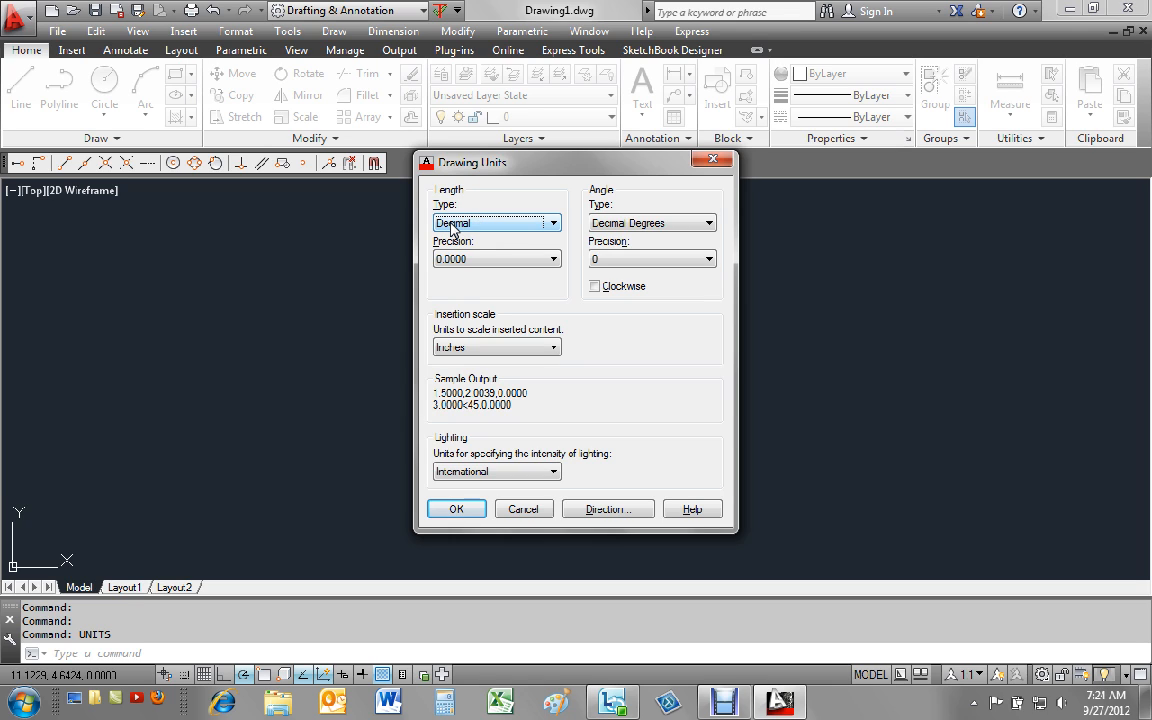
{"action": "left_click", "coordinate": [553, 259]}
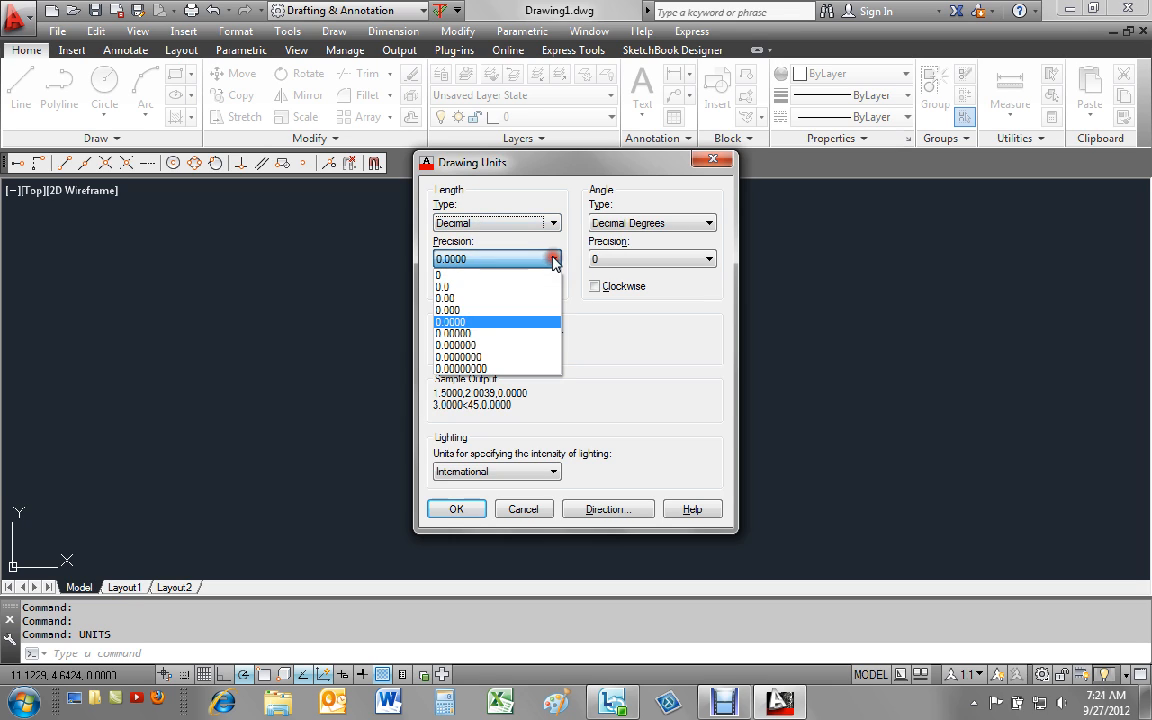
{"action": "left_click", "coordinate": [455, 309]}
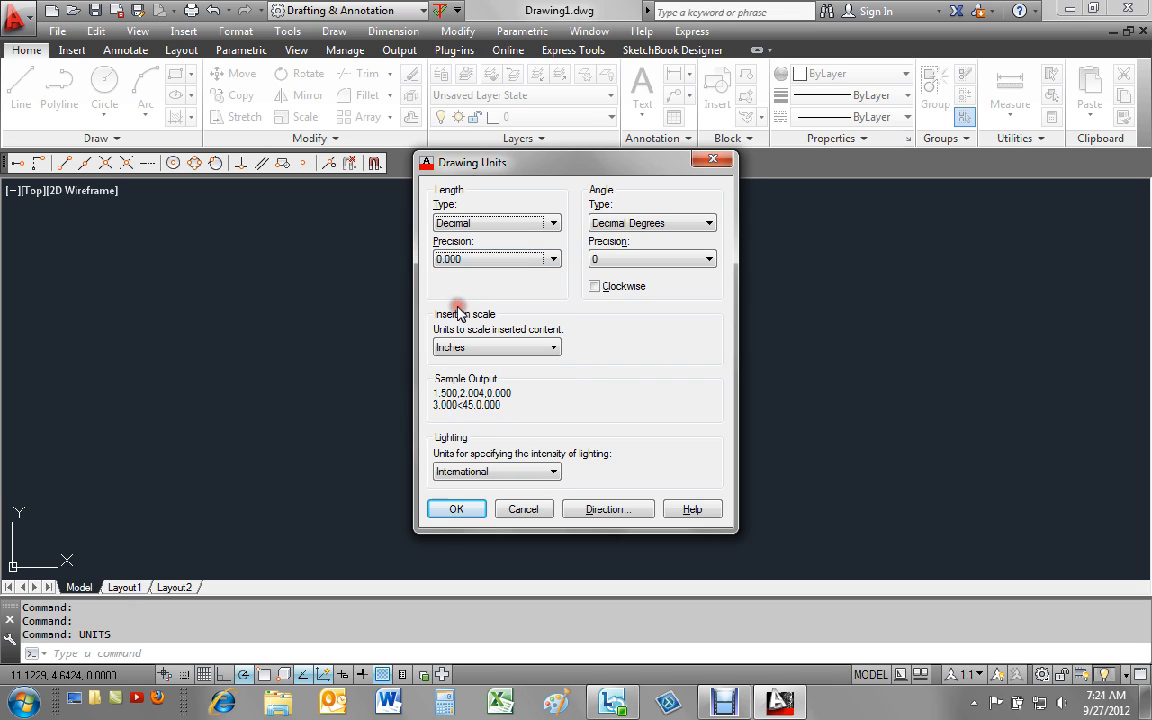
{"action": "left_click", "coordinate": [708, 261]}
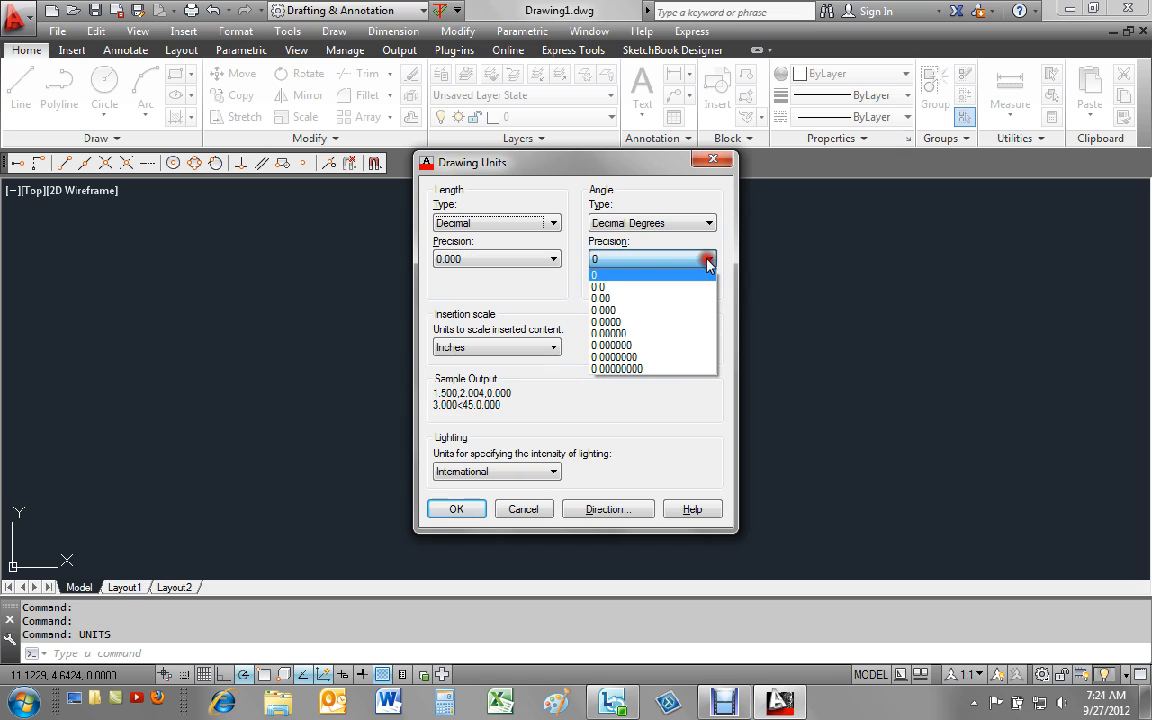
{"action": "left_click", "coordinate": [612, 288]}
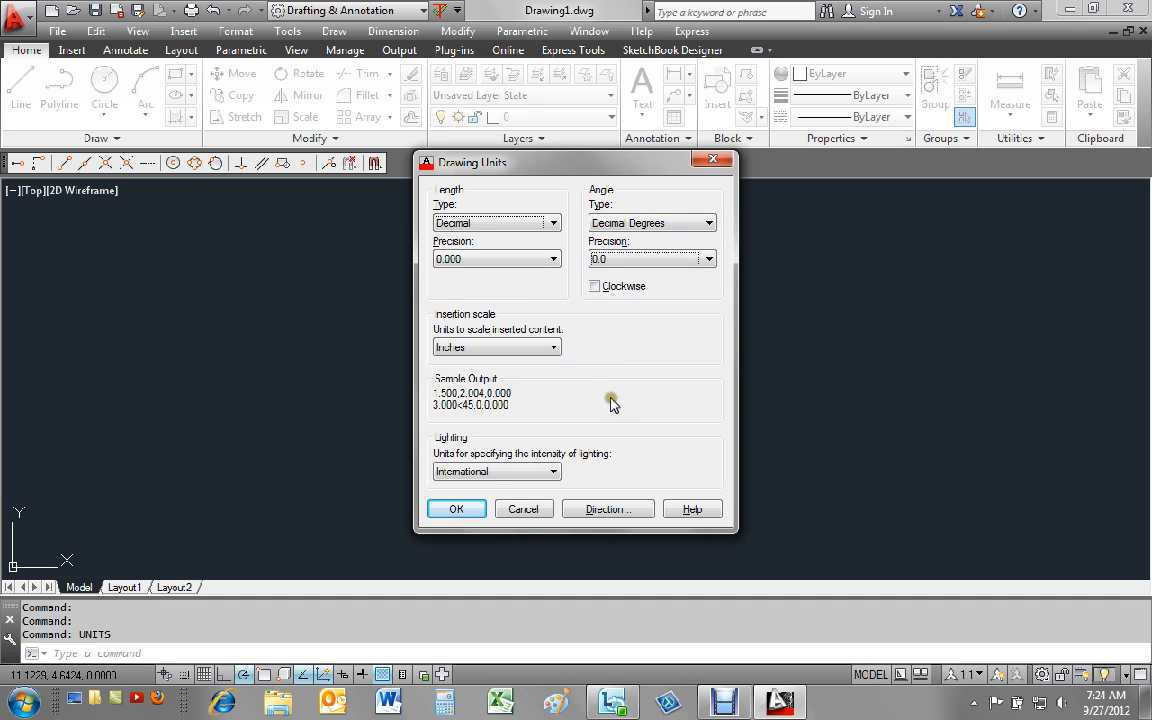
{"action": "left_click", "coordinate": [459, 509]}
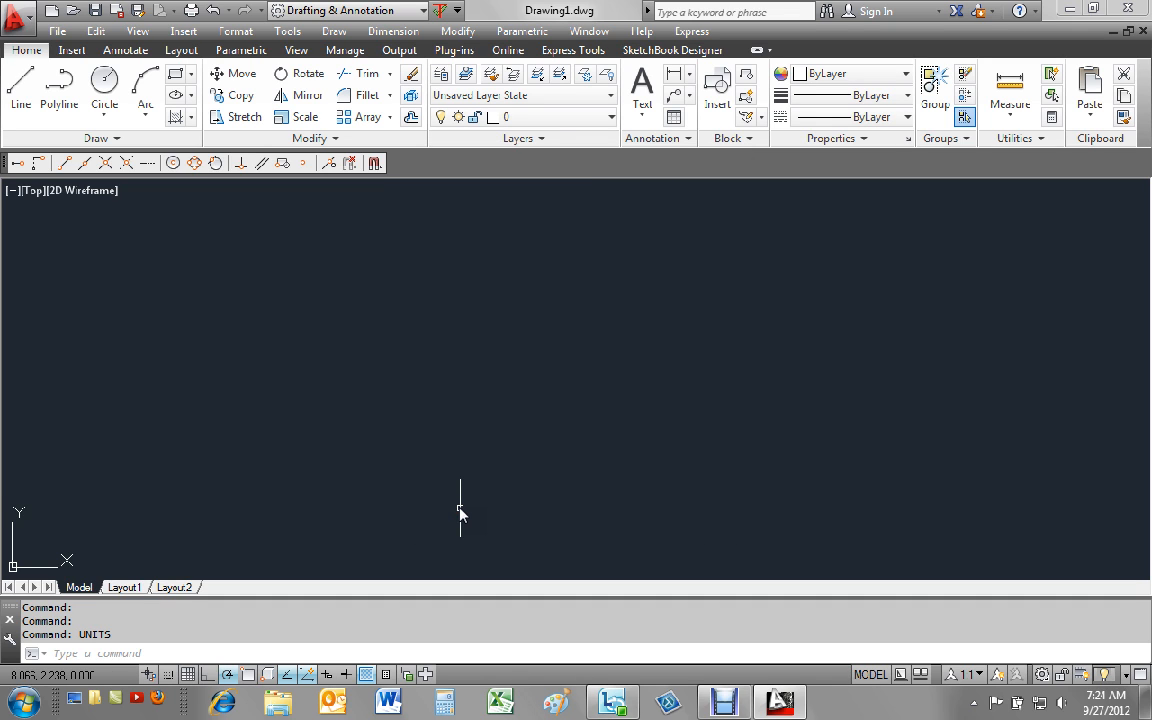
Step: Set the snap X and Y spacing to 0.125 in the drafting settings
{"action": "right_click", "coordinate": [190, 676]}
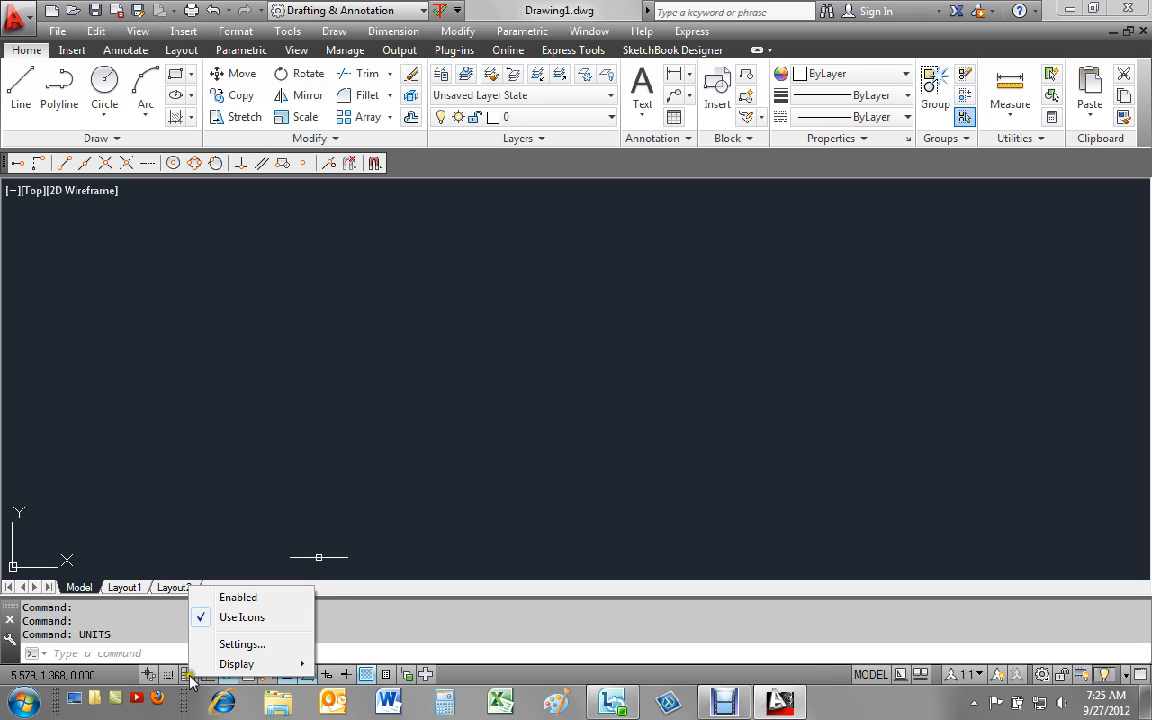
{"action": "left_click", "coordinate": [222, 645]}
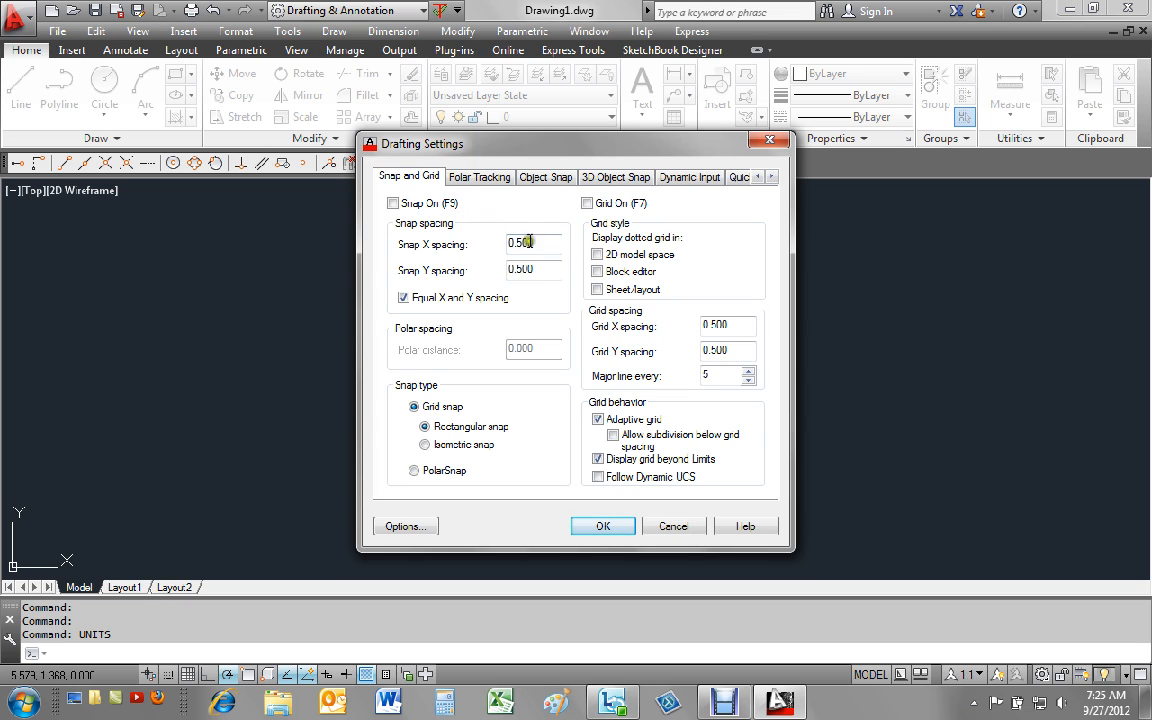
{"action": "left_click_drag", "start_coordinate": [547, 242], "coordinate": [480, 244]}
{"action": "type", "text": ".125"}
{"action": "left_click", "coordinate": [540, 268]}
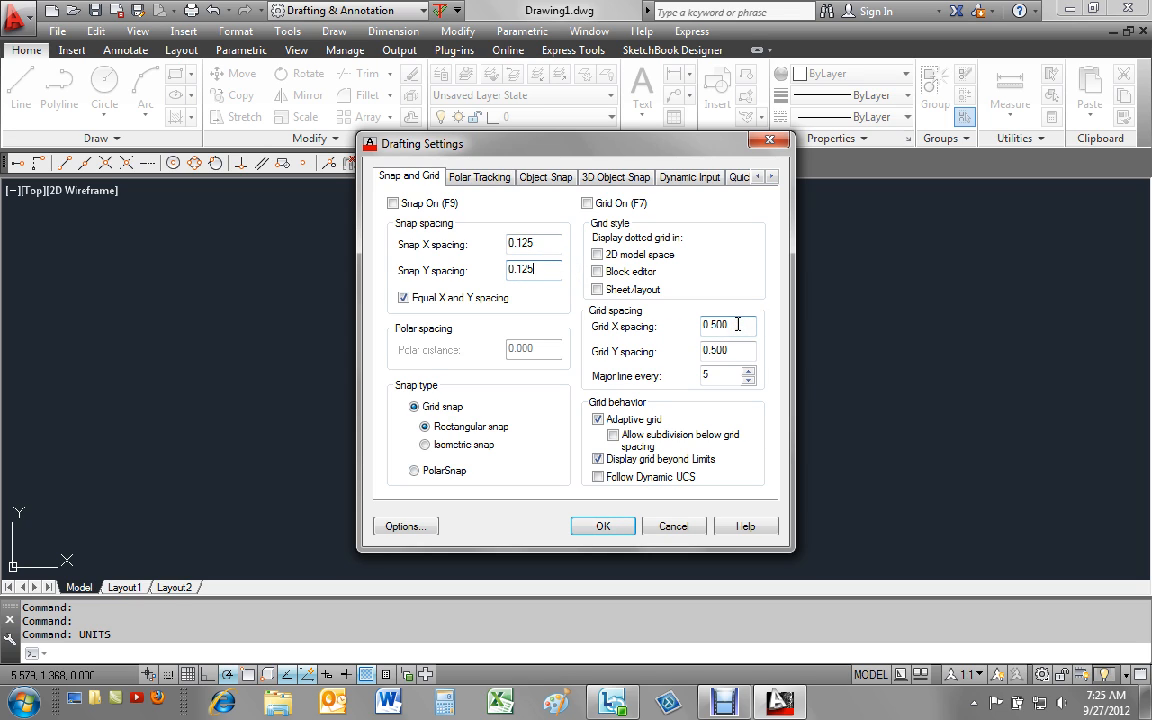
Step: Set the grid X and Y spacing to 0.25
{"action": "left_click_drag", "start_coordinate": [737, 324], "coordinate": [674, 325]}
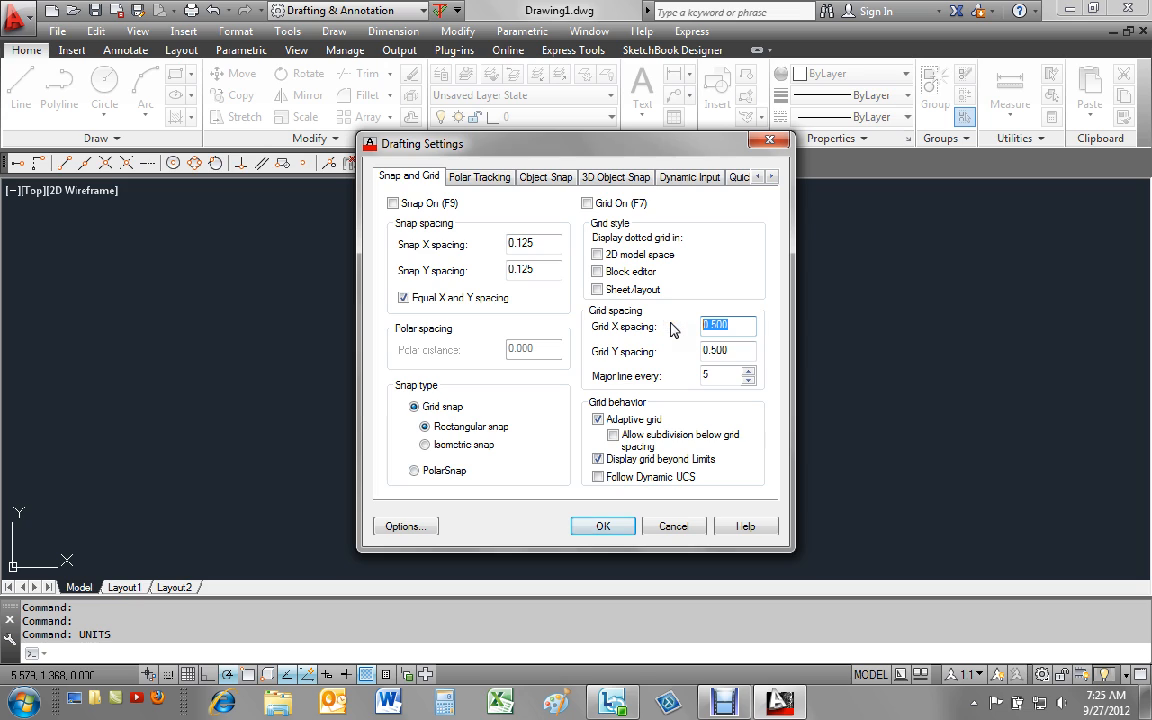
{"action": "type", "text": "25"}
{"action": "left_click", "coordinate": [734, 350]}
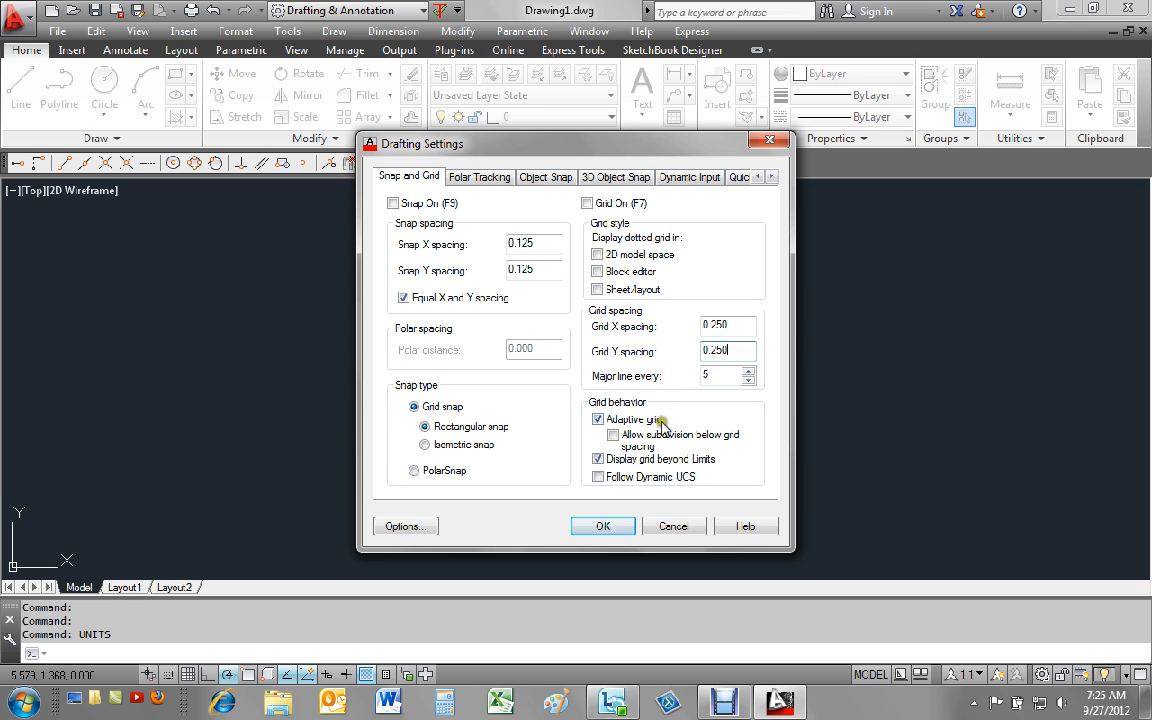
Step: Disable grid display beyond the limits, enable both grid and snap, and apply the drafting settings
{"action": "left_click", "coordinate": [598, 459]}
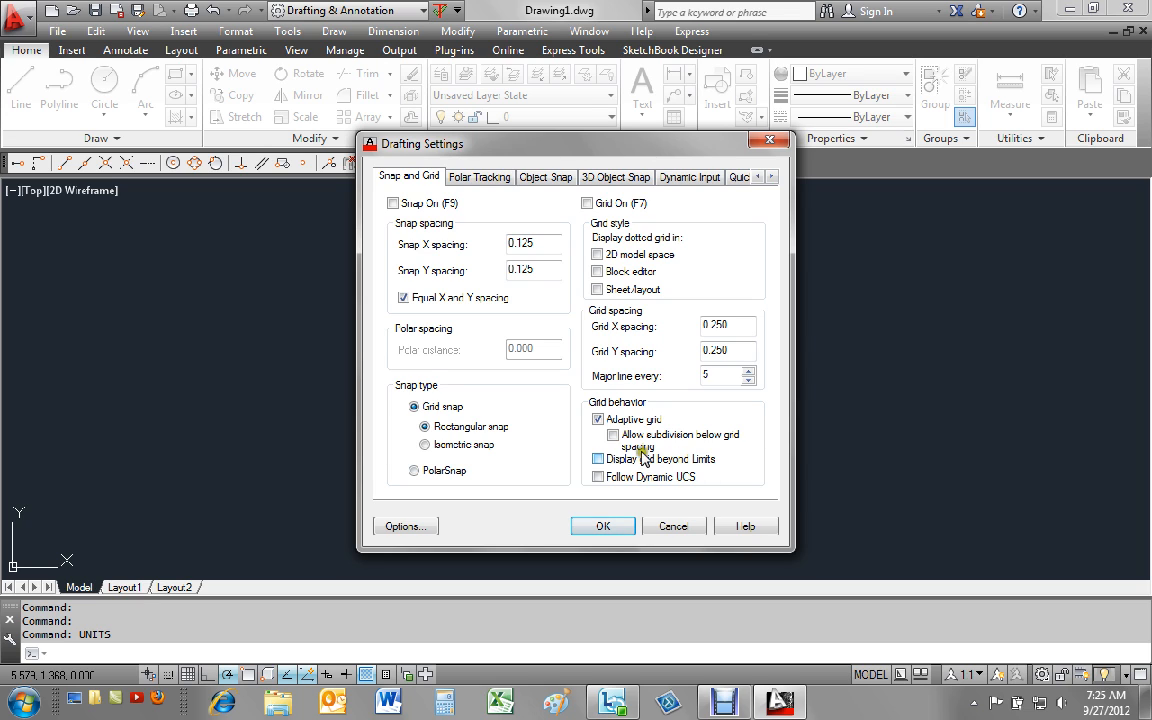
{"action": "left_click", "coordinate": [598, 420]}
{"action": "left_click", "coordinate": [587, 203]}
{"action": "left_click", "coordinate": [392, 203]}
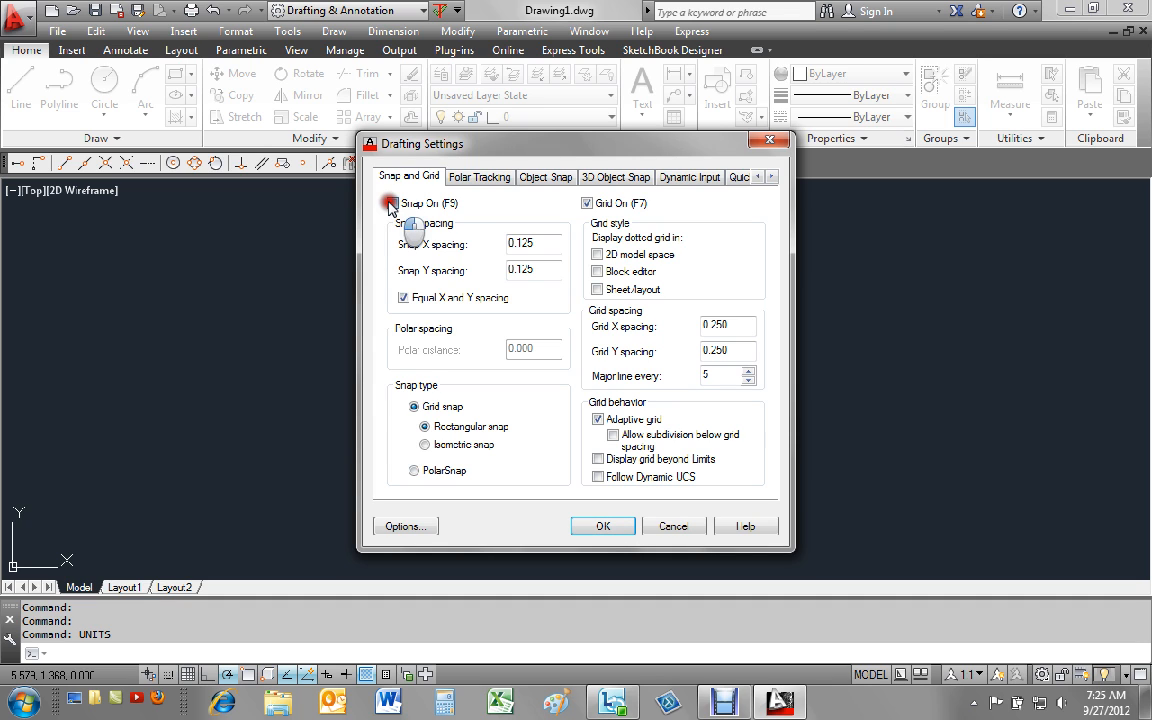
{"action": "left_click", "coordinate": [600, 527]}
{"action": "left_click", "coordinate": [600, 527]}
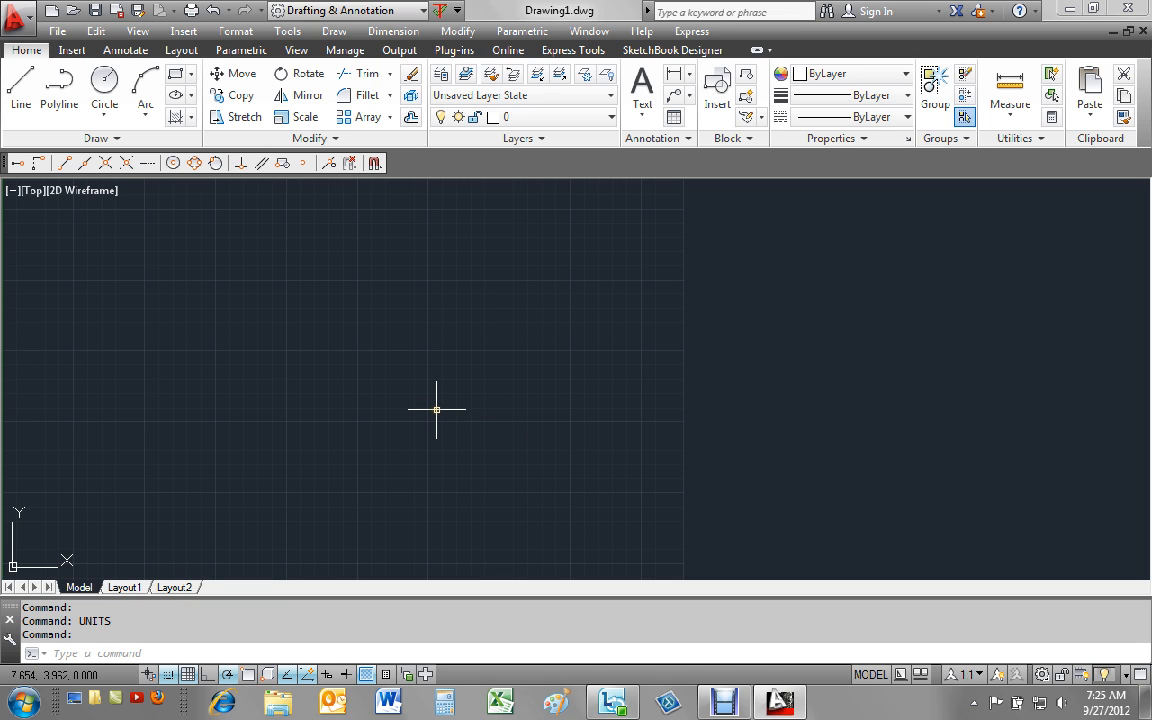
Step: Zoom to the full drawing limits and shift the view upward so the origin has room below it
{"action": "type", "text": "z"}
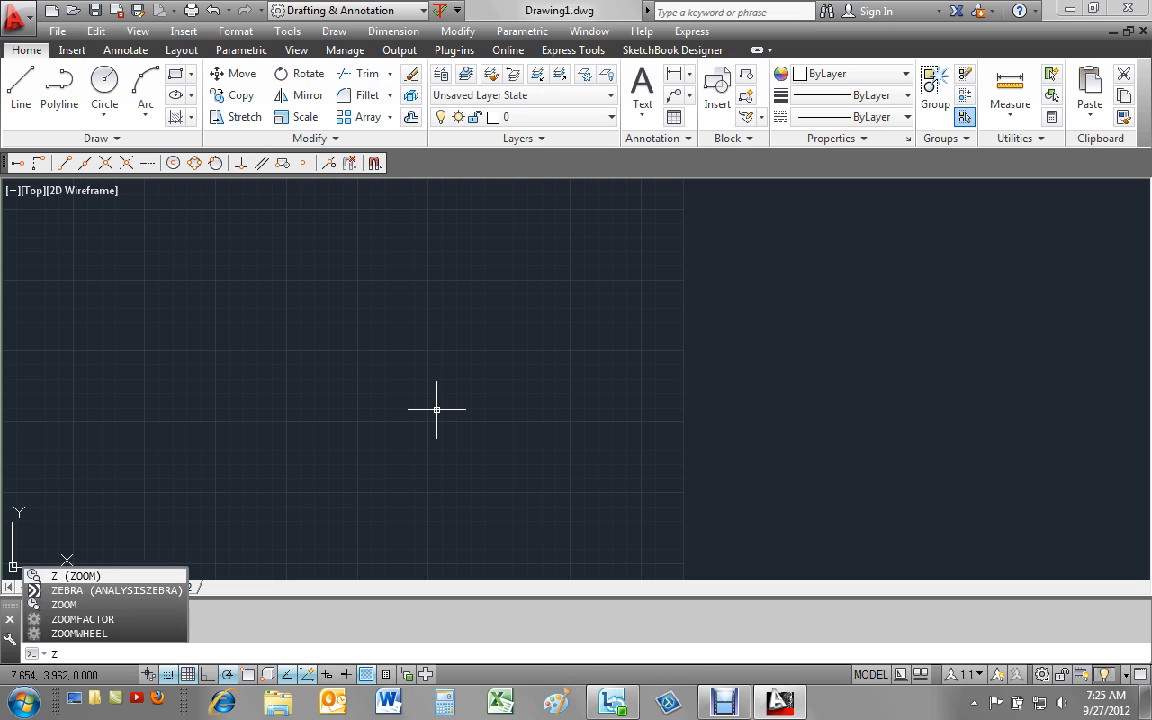
{"action": "key", "text": "Return"}
{"action": "type", "text": "a"}
{"action": "key", "text": "Return"}
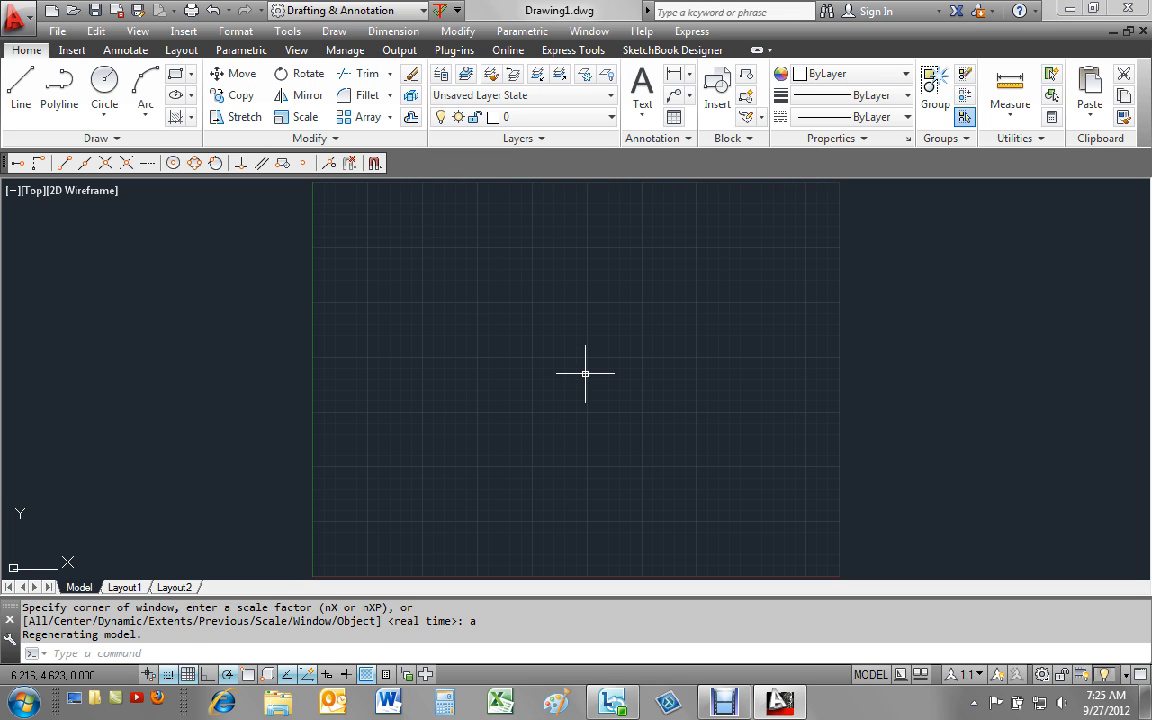
{"action": "scroll", "coordinate": [585, 373], "scroll_direction": "down", "scroll_amount": 2}
{"action": "scroll", "coordinate": [585, 373], "scroll_direction": "up", "scroll_amount": 2}
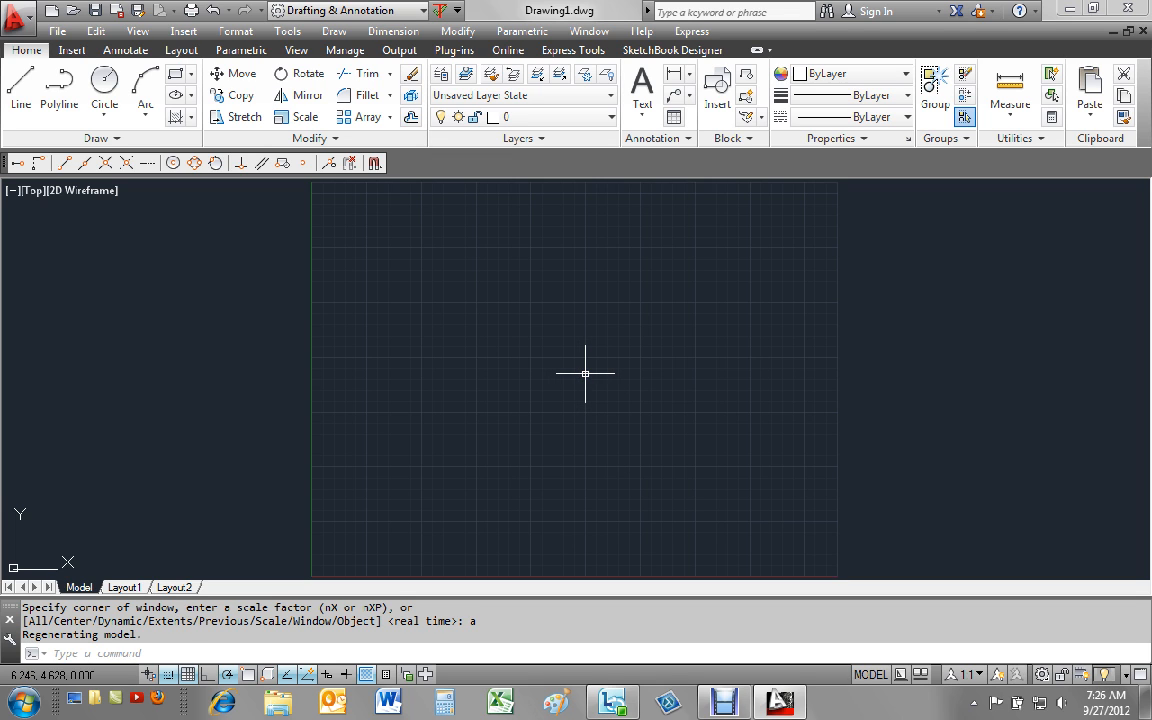
{"action": "middle_click_drag", "start_coordinate": [571, 393], "coordinate": [580, 346]}
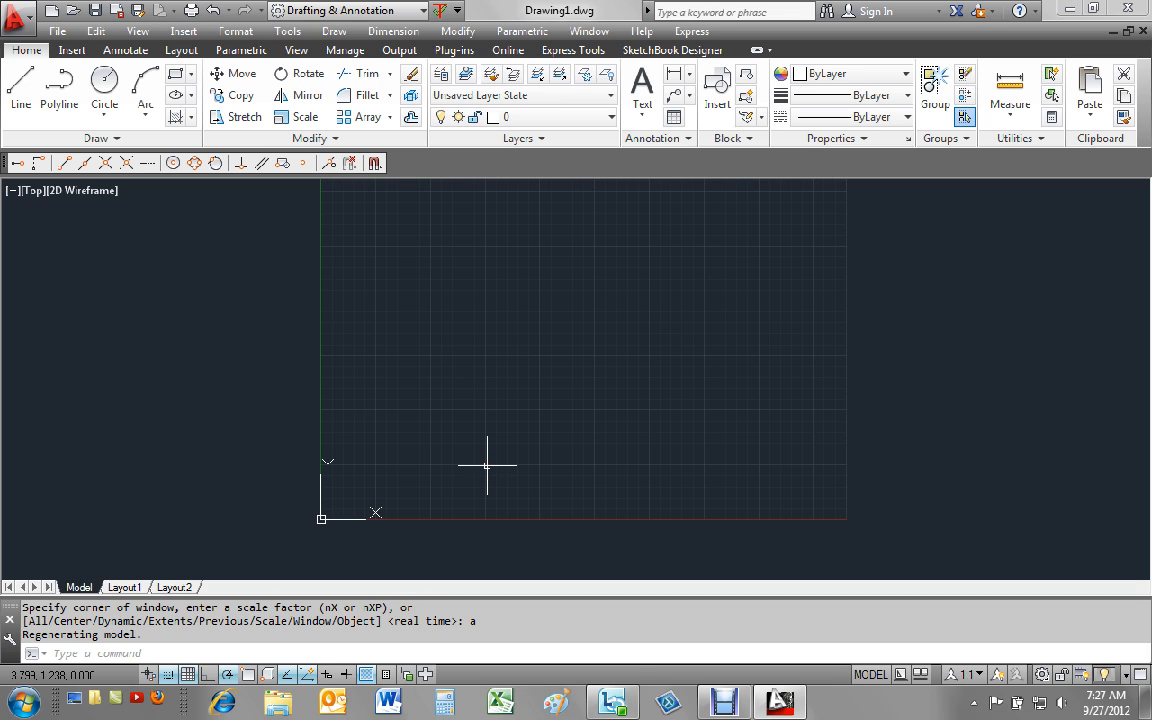
Step: Start a line at 3.750,1.250 with Ortho on, try a 44-unit horizontal segment and undo it
{"action": "type", "text": "L"}
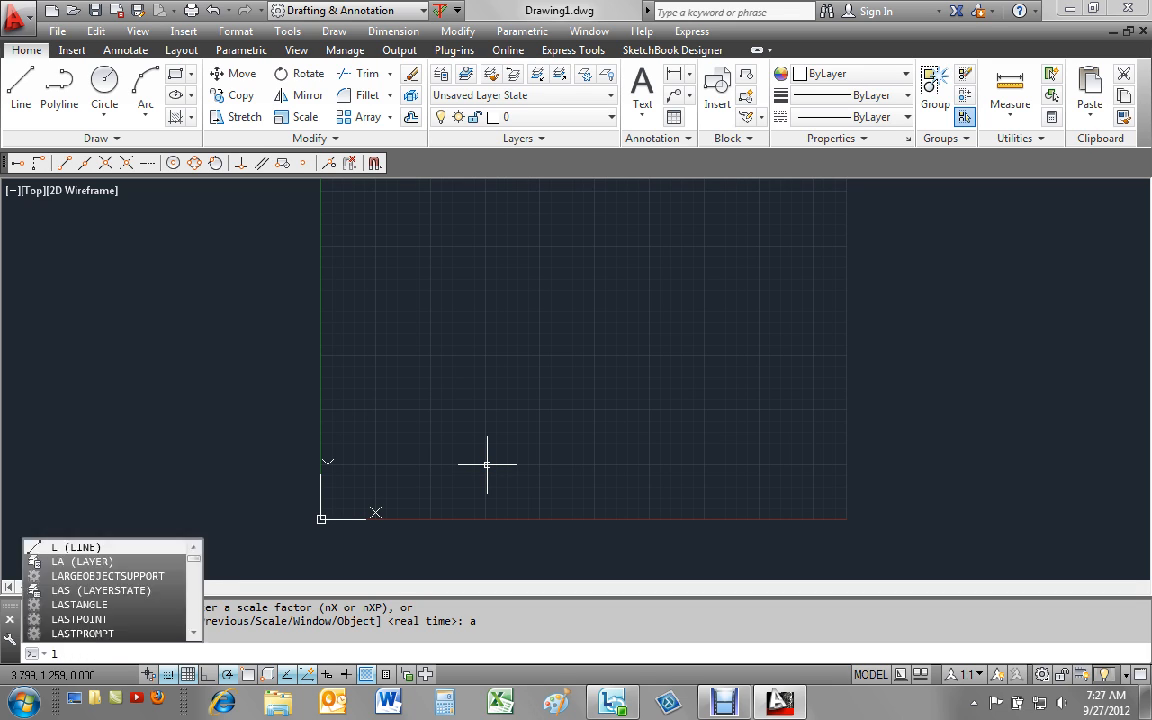
{"action": "key", "text": "Return"}
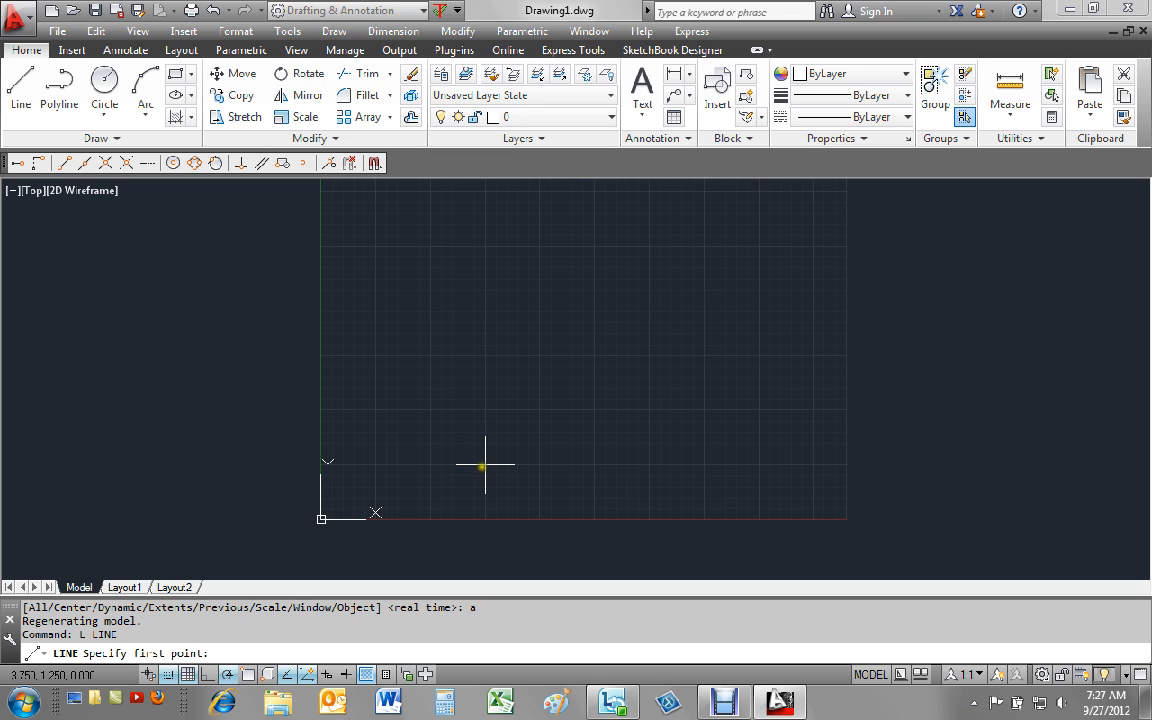
{"action": "left_click", "coordinate": [485, 464]}
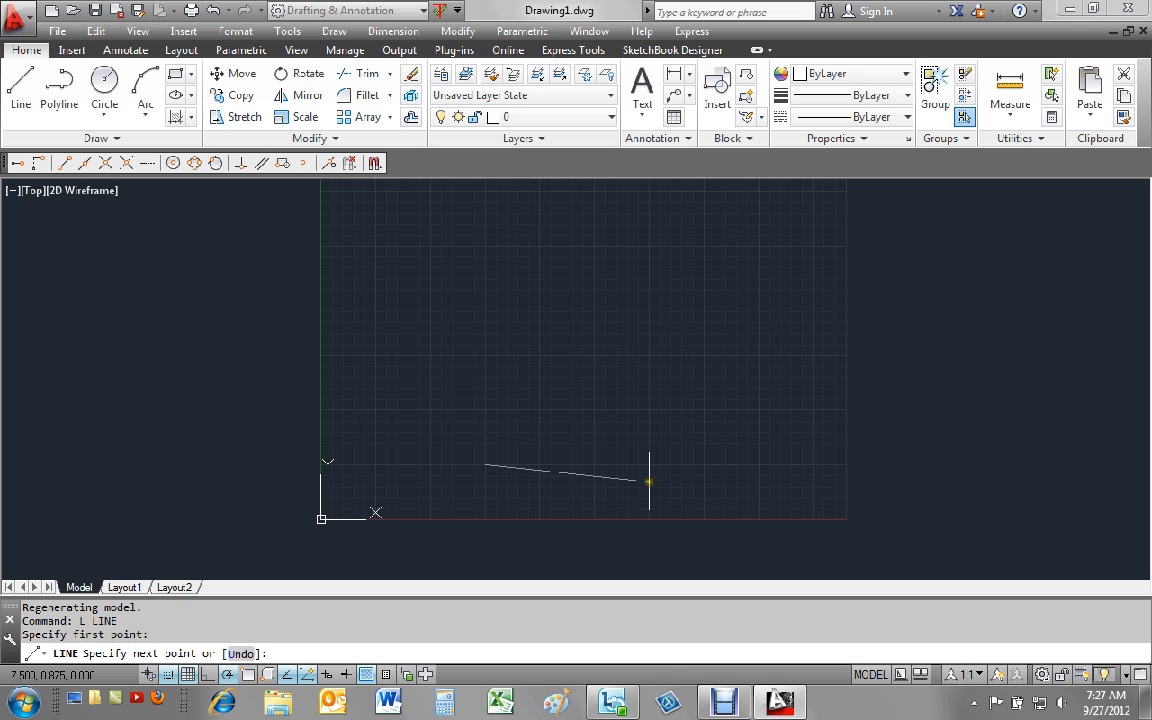
{"action": "type", "text": "4"}
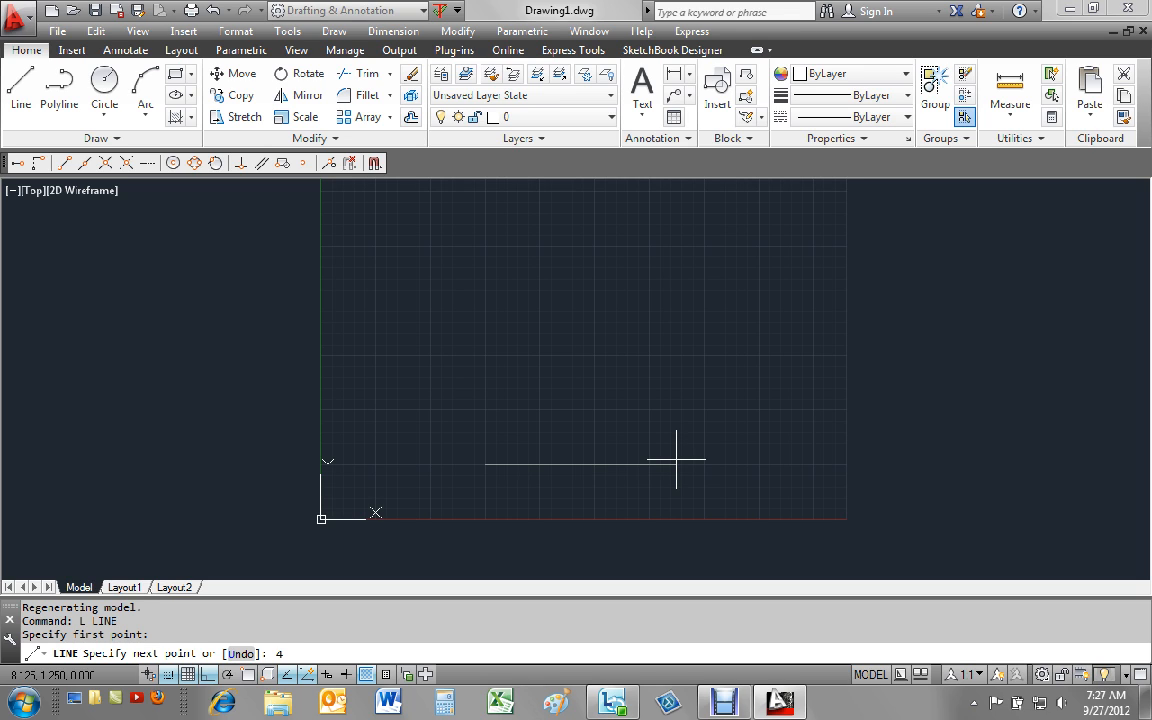
{"action": "type", "text": "4"}
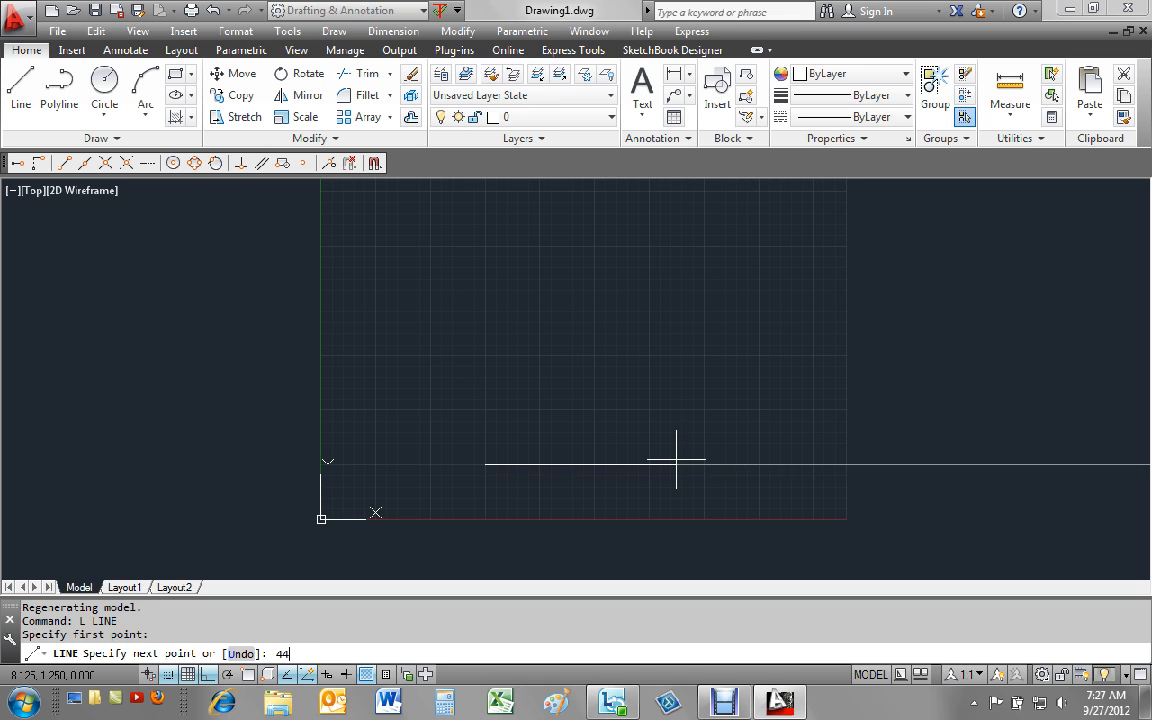
{"action": "key", "text": "F8"}
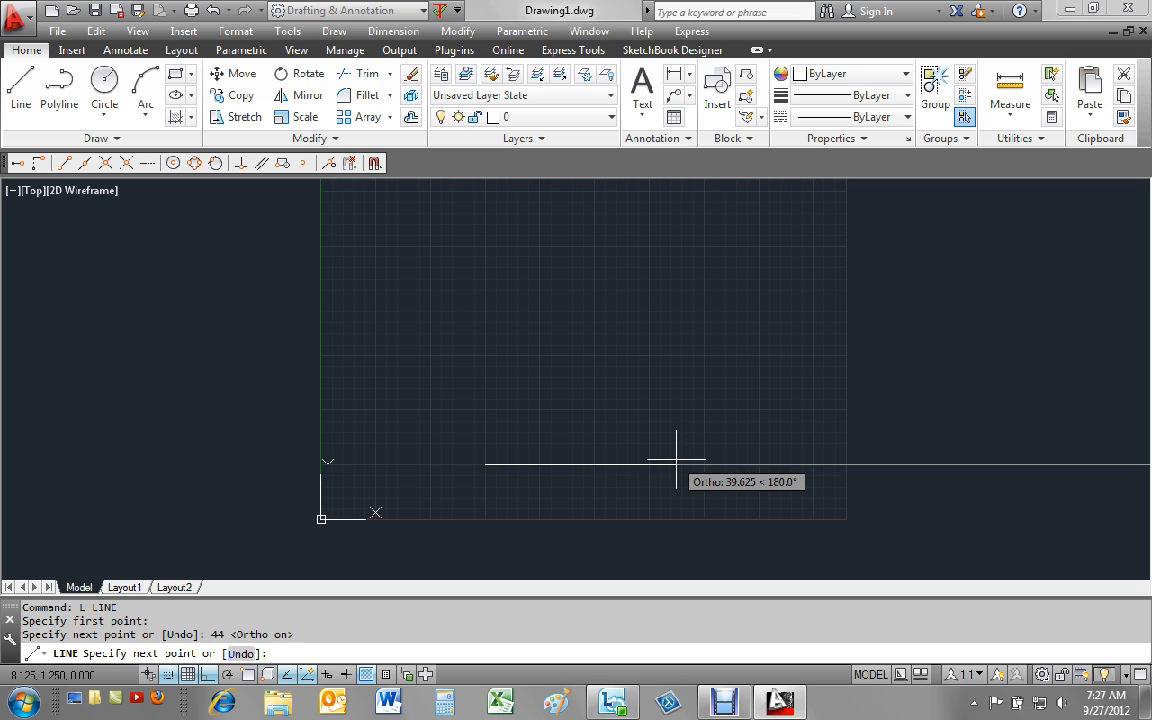
{"action": "type", "text": "u"}
{"action": "key", "text": "Return"}
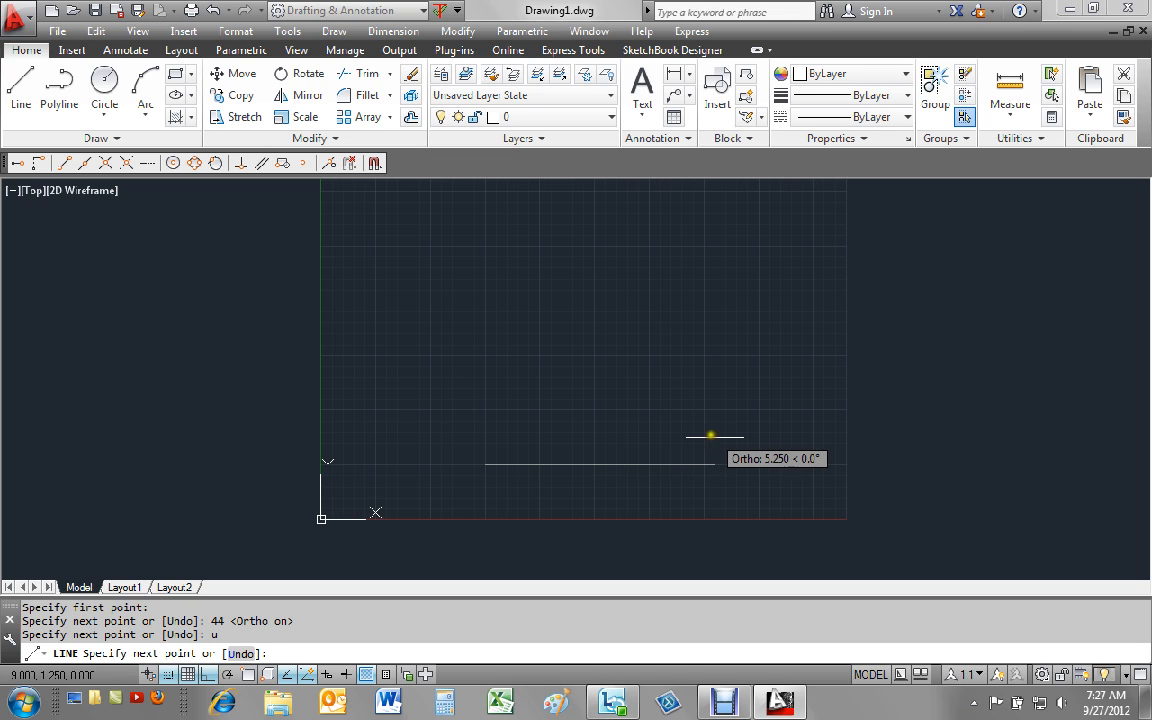
Step: Draw the base line 4 units to the right, continue it 1.5 units straight up, and end the line
{"action": "type", "text": "4"}
{"action": "key", "text": "Return"}
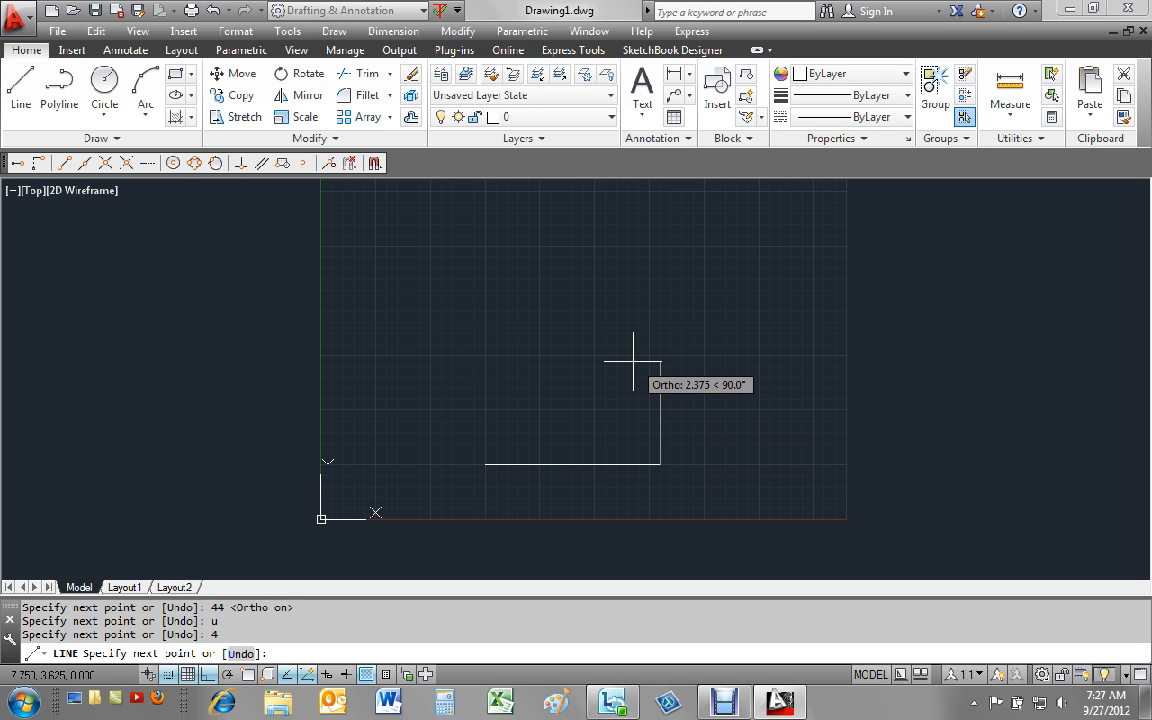
{"action": "type", "text": "1.5"}
{"action": "key", "text": "Return"}
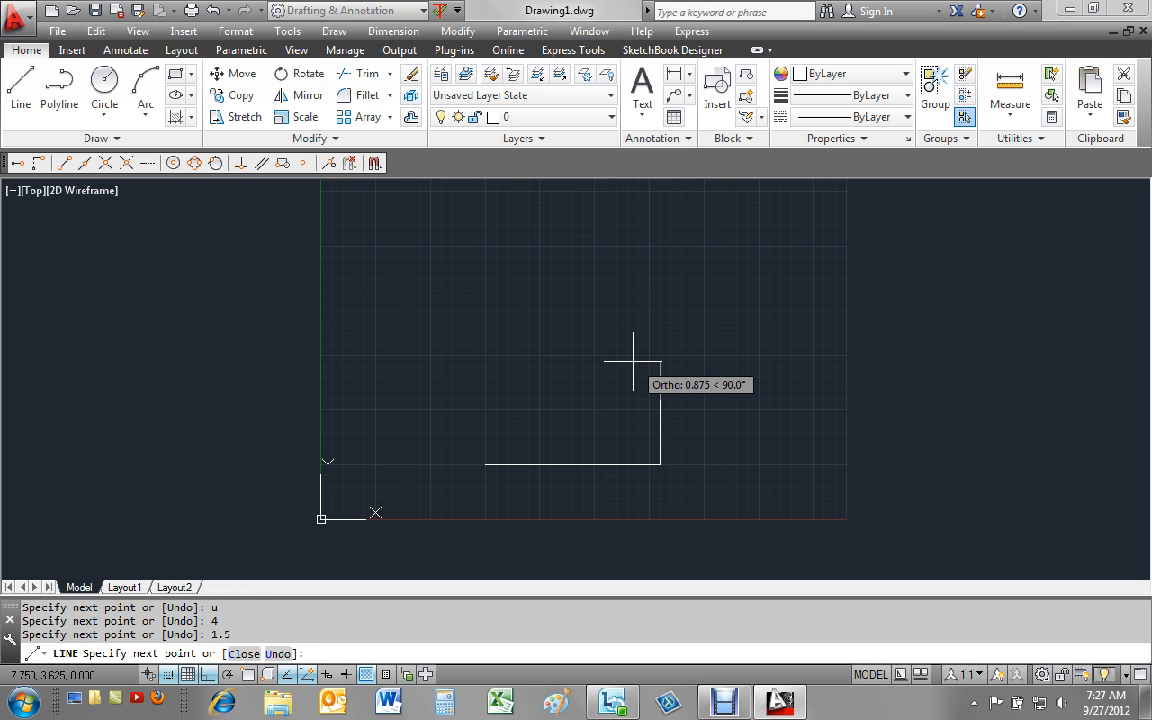
{"action": "key", "text": "Return"}
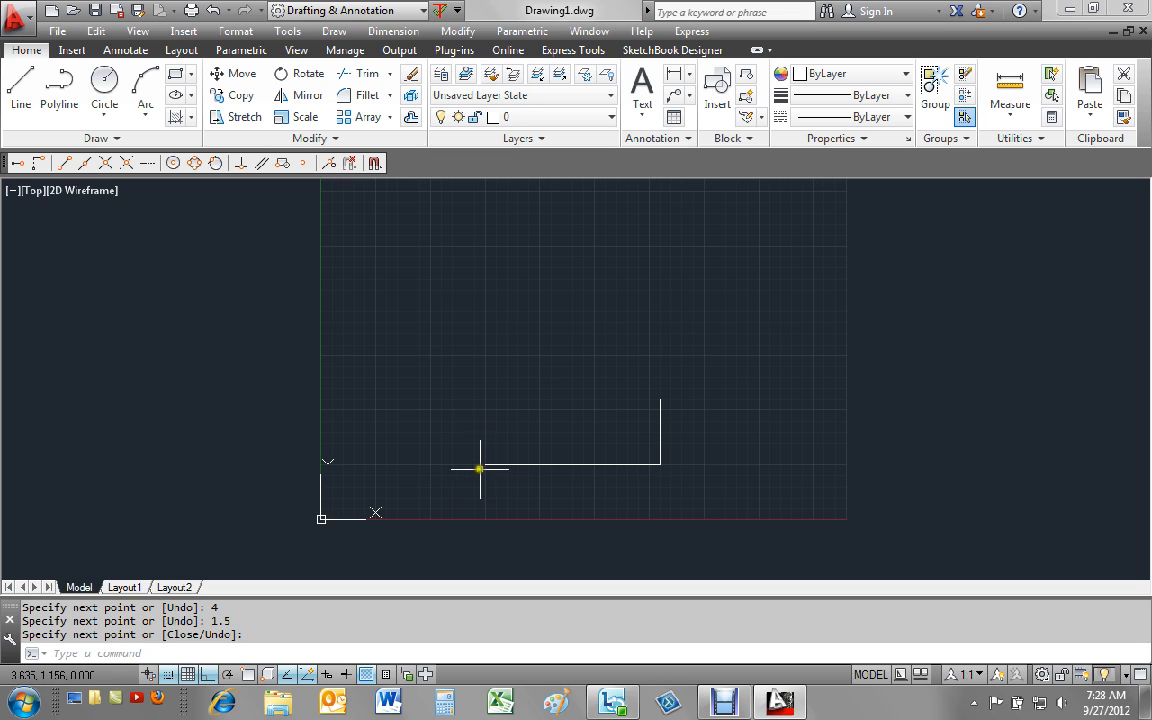
Step: Draw a 1.5-unit vertical line straight up from the left end of the base line
{"action": "type", "text": "L"}
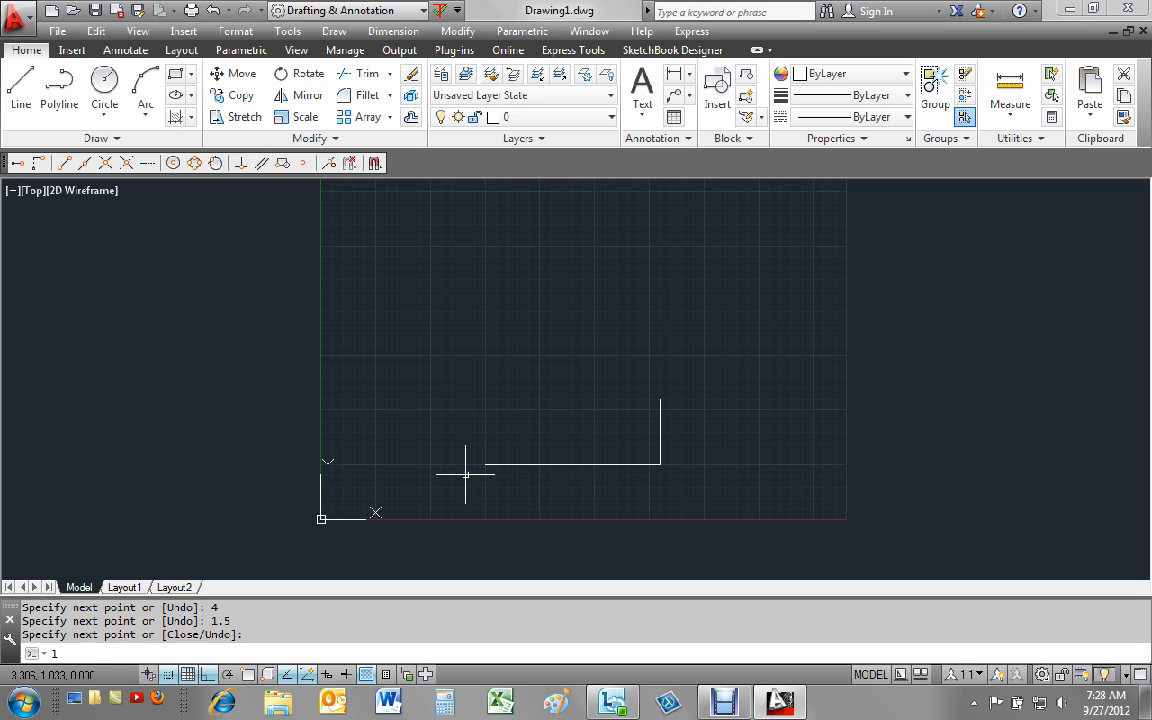
{"action": "key", "text": "Return"}
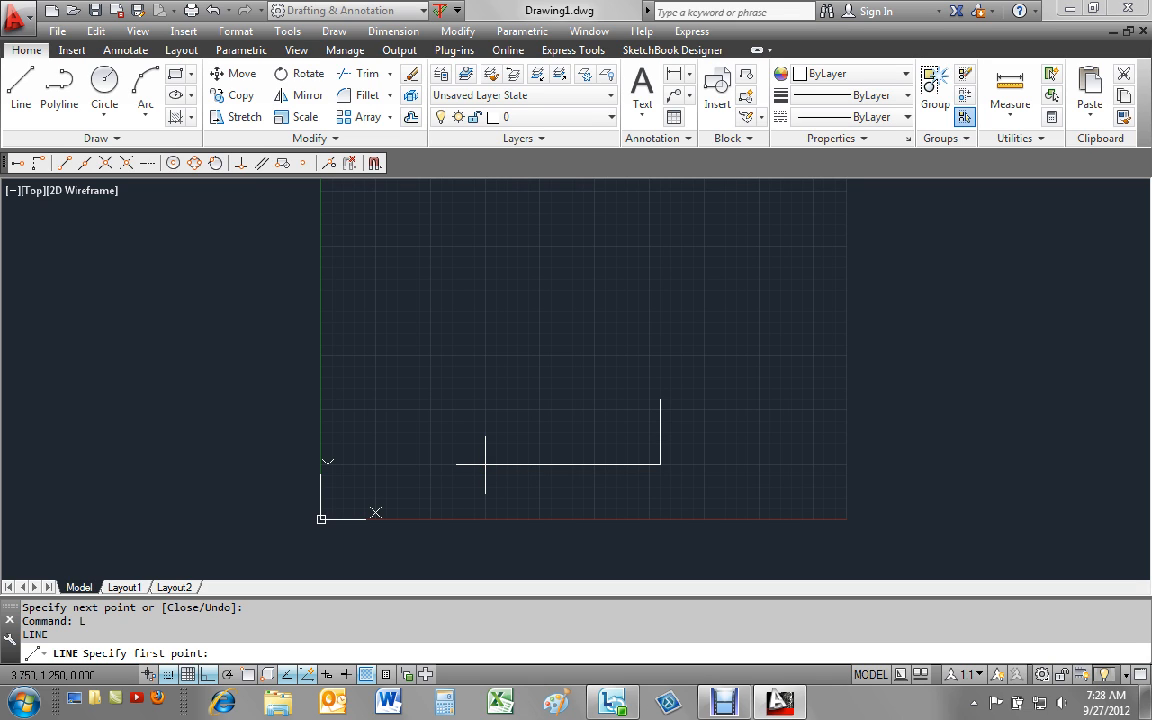
{"action": "left_click", "coordinate": [485, 464]}
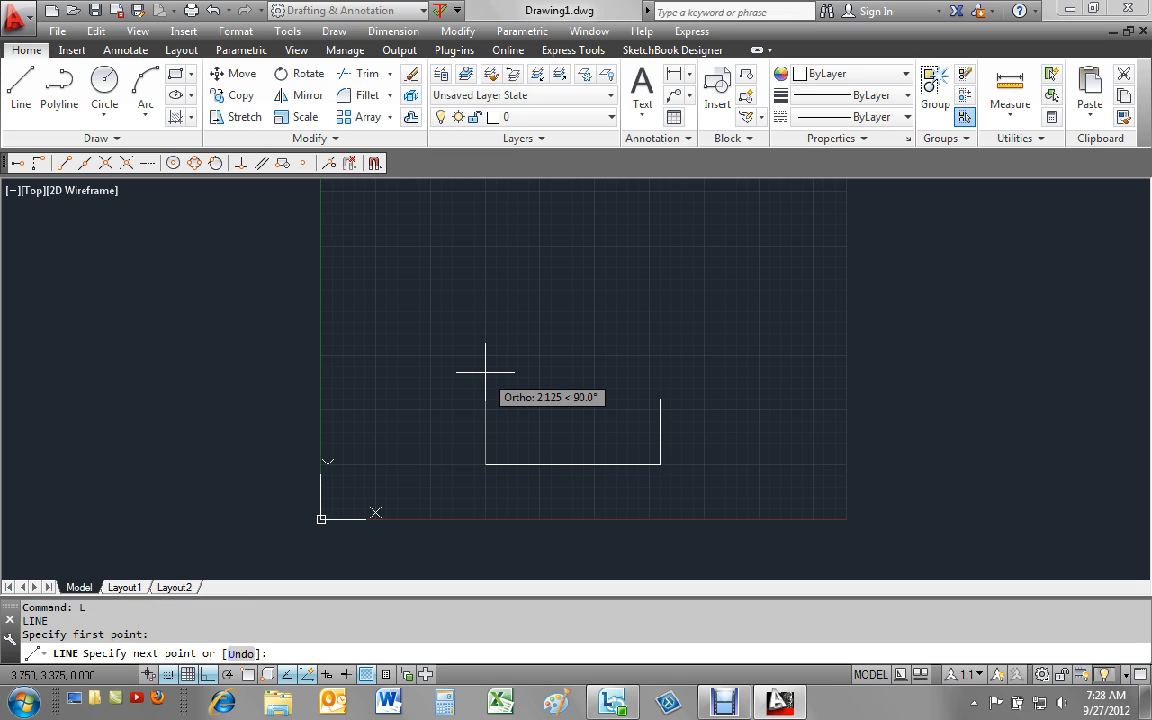
{"action": "type", "text": "1.5"}
{"action": "key", "text": "Return"}
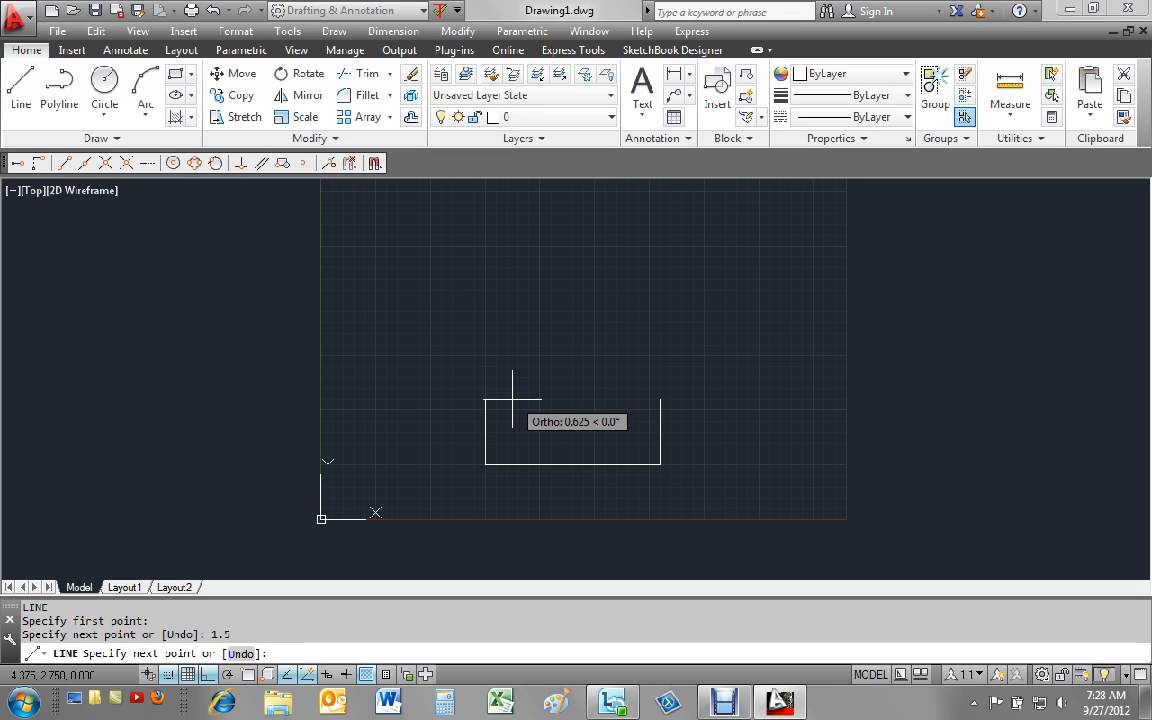
{"action": "key", "text": "Return"}
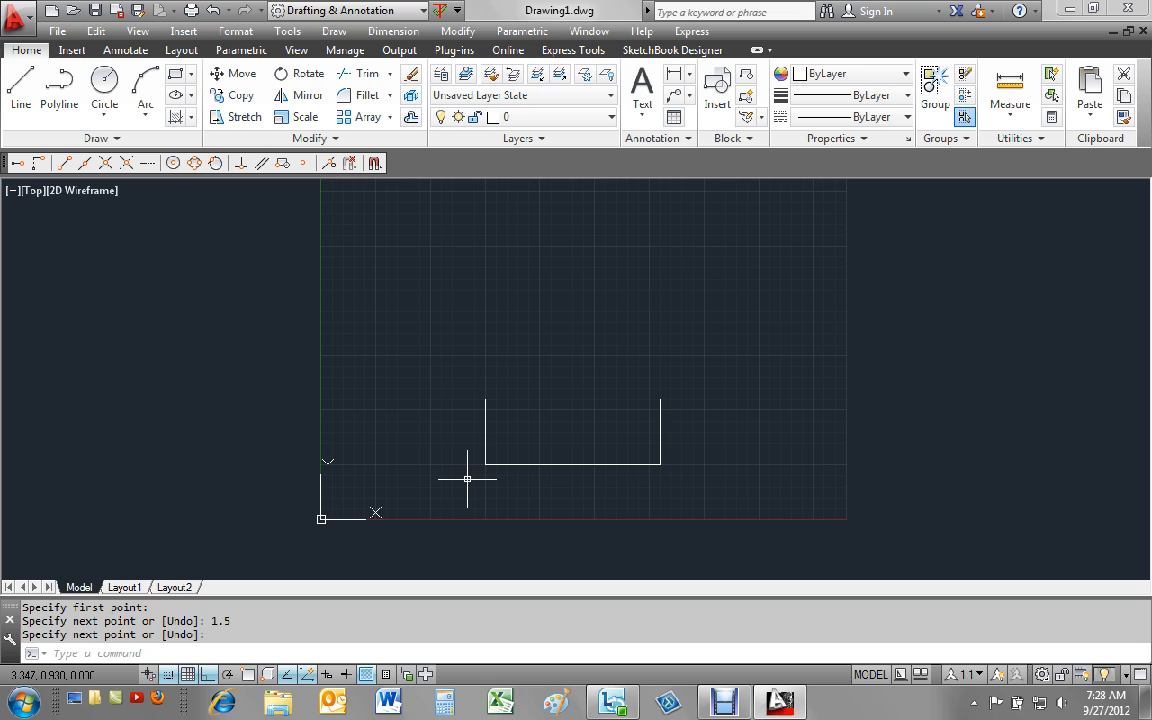
Step: Identify the profile's lower-left corner as reference point and draw a 0.5-radius circle centred at @1,.75 from it
{"action": "type", "text": "ID"}
{"action": "key", "text": "Return"}
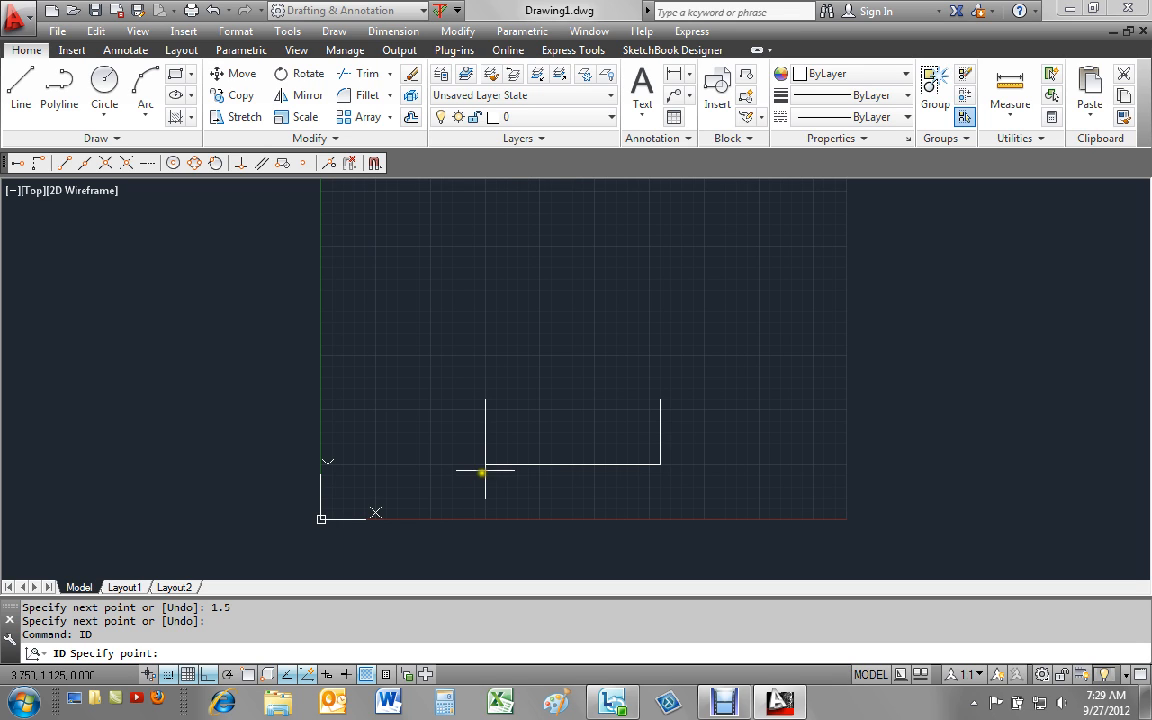
{"action": "left_click", "coordinate": [485, 463]}
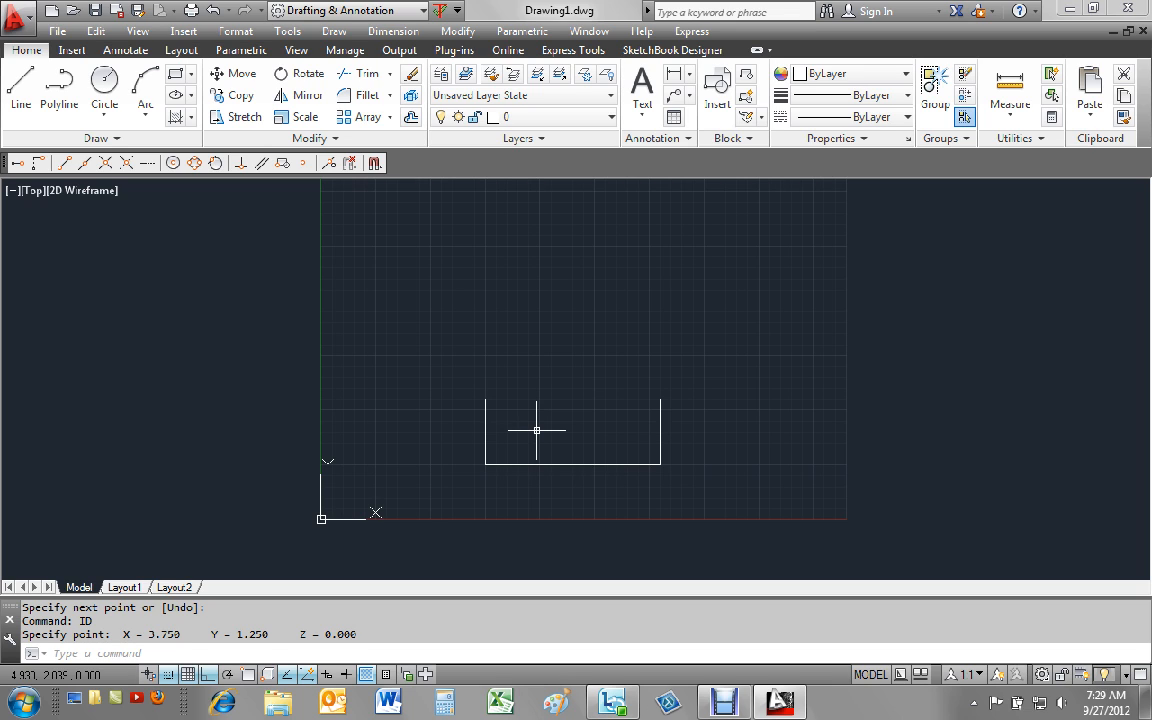
{"action": "type", "text": "c"}
{"action": "key", "text": "Return"}
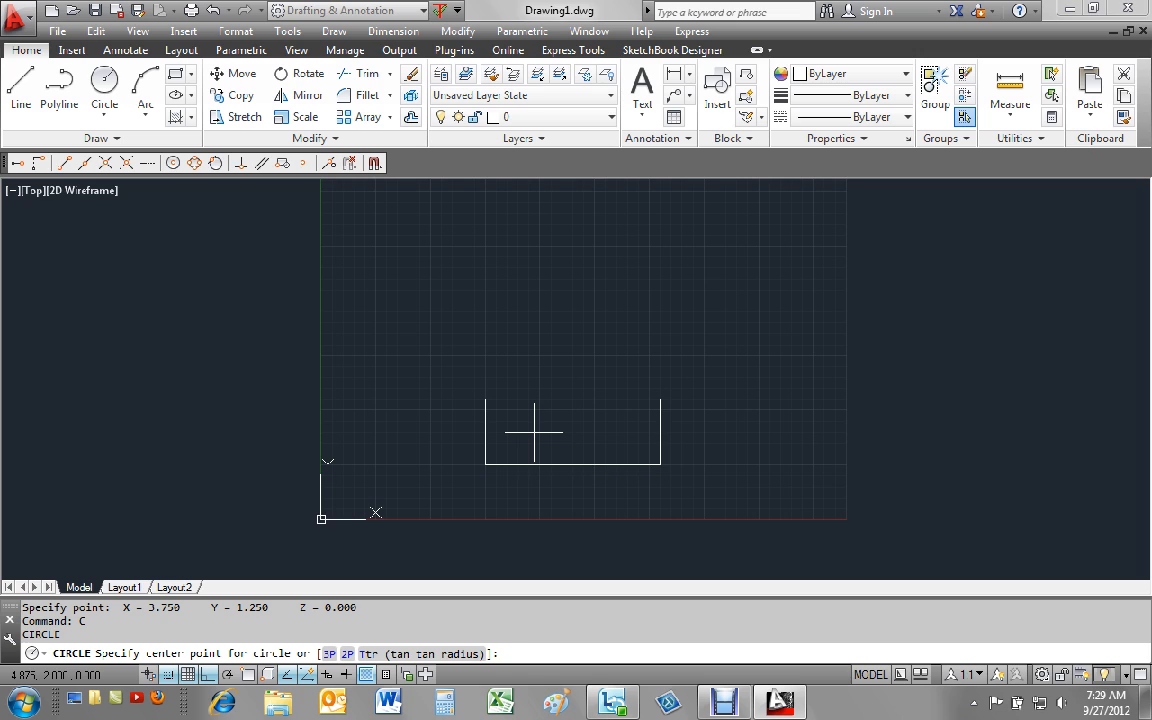
{"action": "type", "text": "@"}
{"action": "type", "text": "1,.75"}
{"action": "key", "text": "Return"}
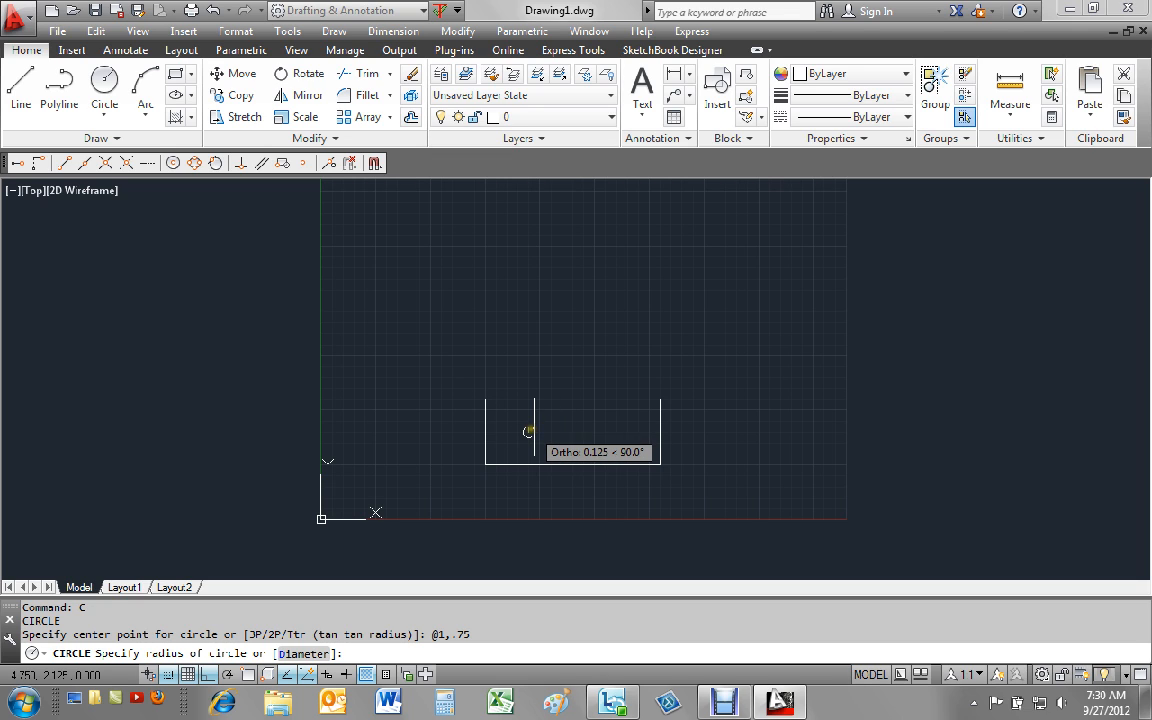
{"action": "type", "text": ".5"}
{"action": "key", "text": "Return"}
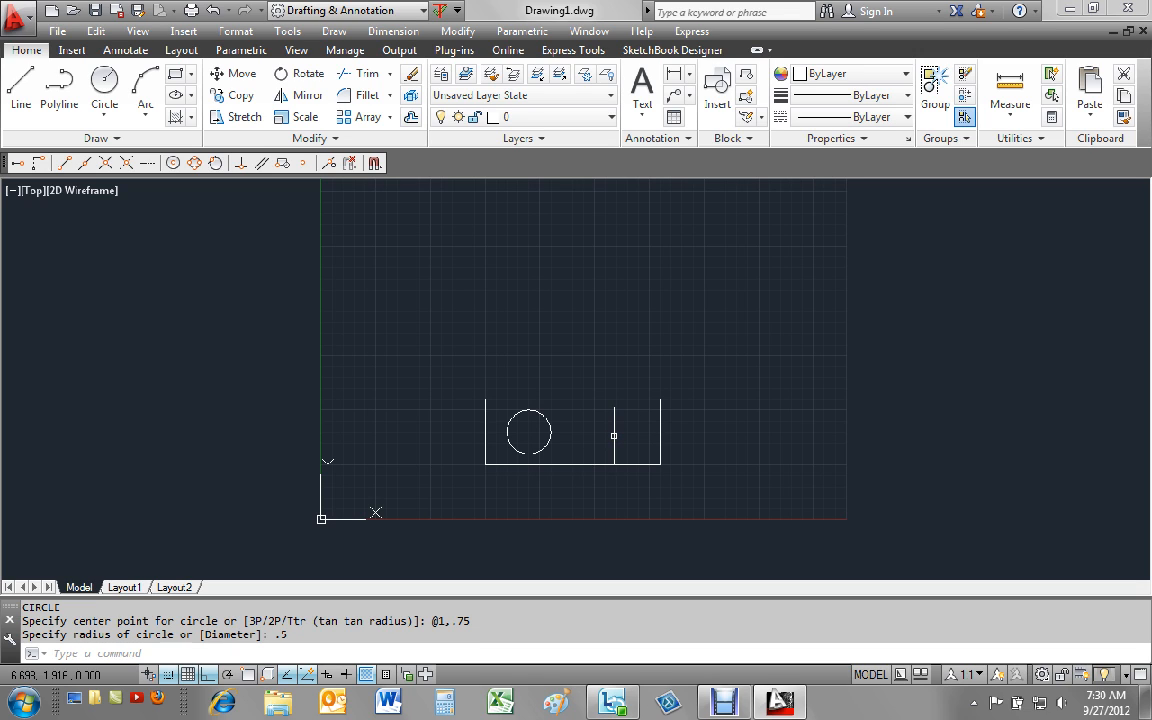
Step: Draw a second circle of radius 0.5 centred at @2,0 from the first circle's centre
{"action": "type", "text": "c"}
{"action": "key", "text": "Return"}
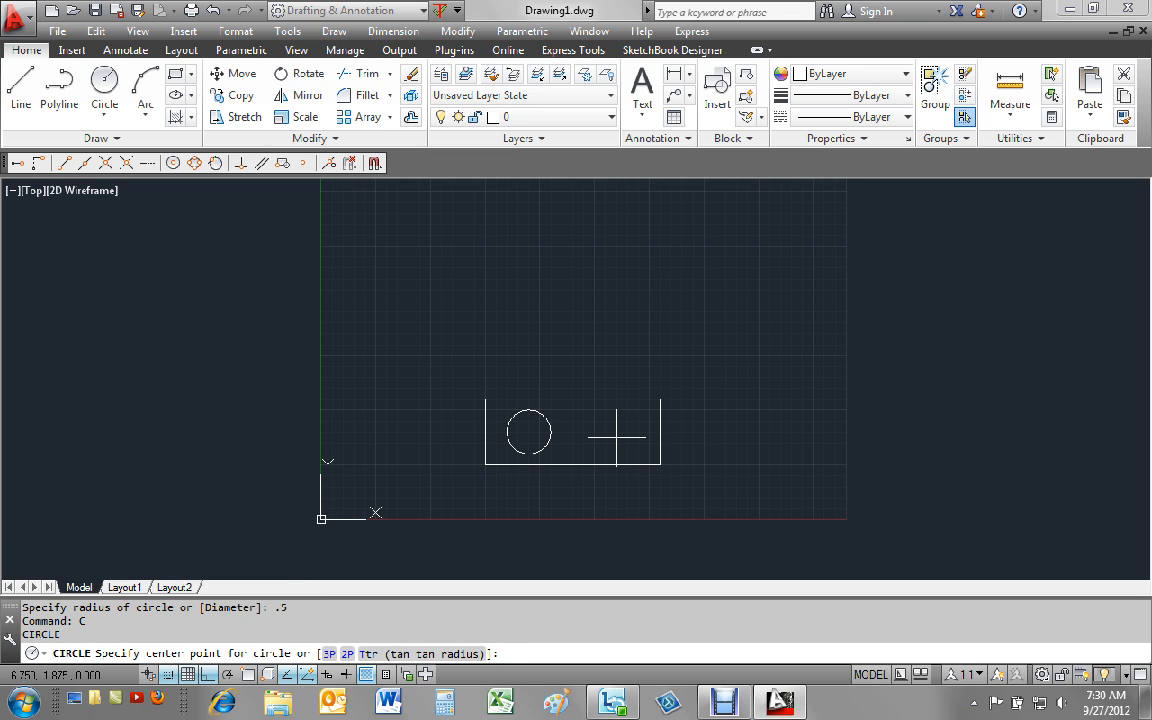
{"action": "type", "text": "@2,0"}
{"action": "key", "text": "Return"}
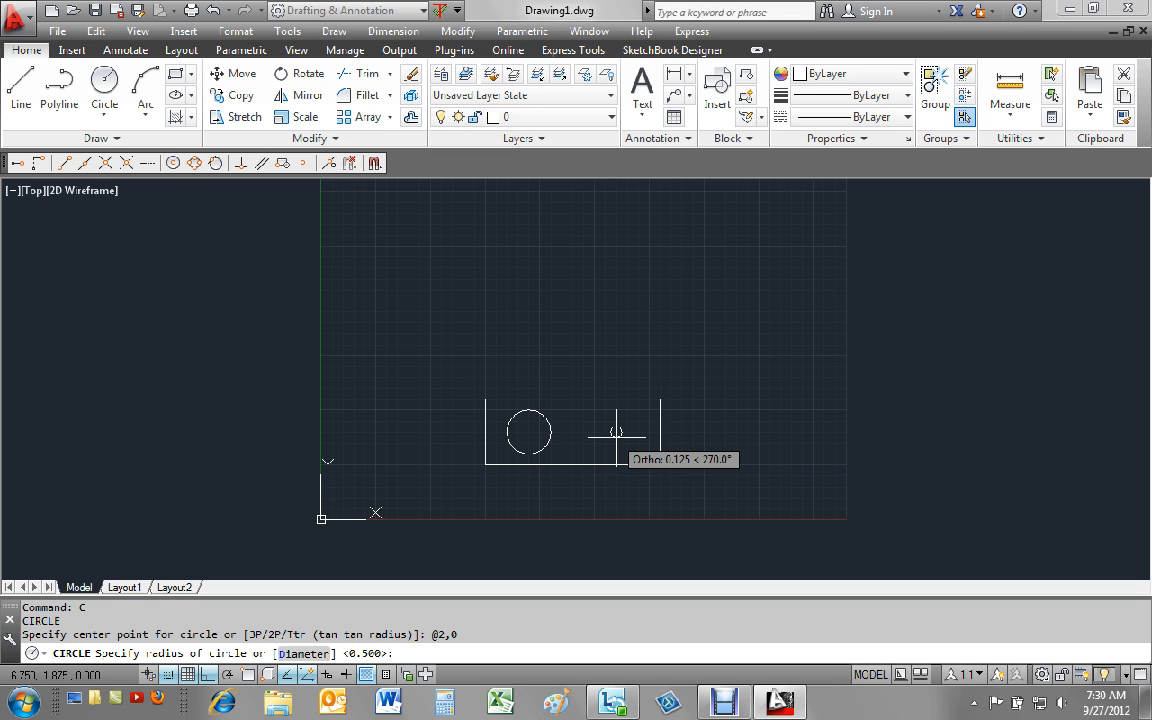
{"action": "key", "text": "Return"}
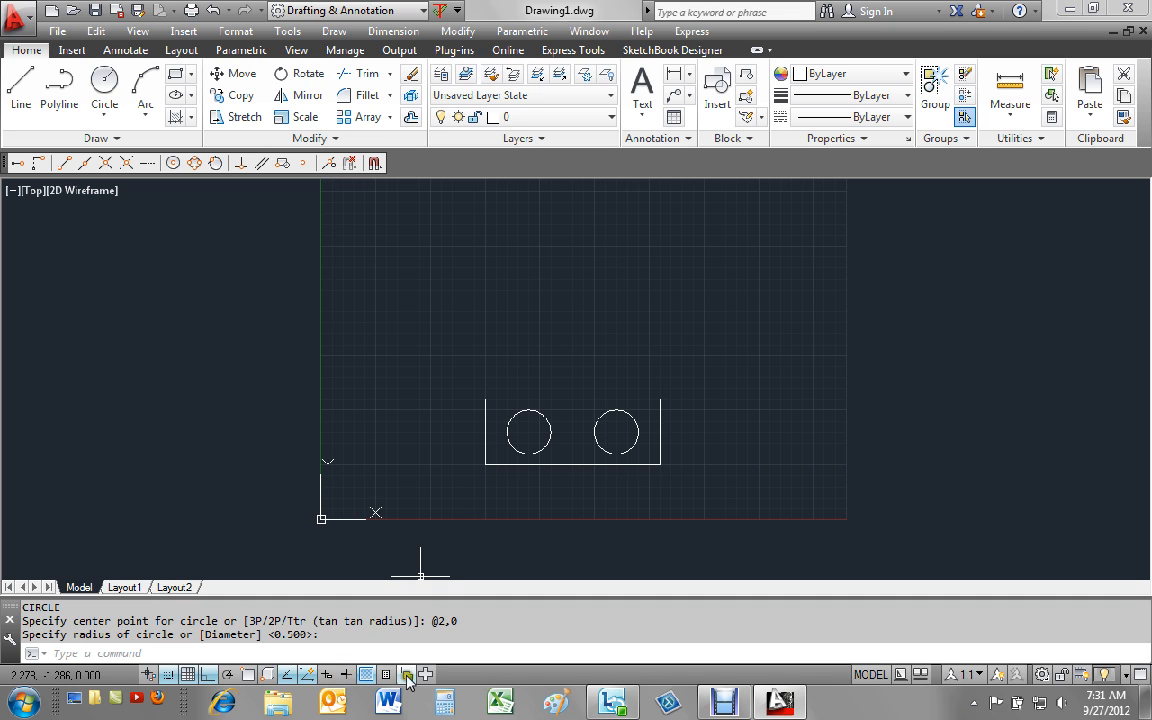
Step: Switch to the Windows Calculator, subtract .75 from 5.5 for the upper circle's vertical offset, and close the calculator
{"action": "left_click", "coordinate": [444, 703]}
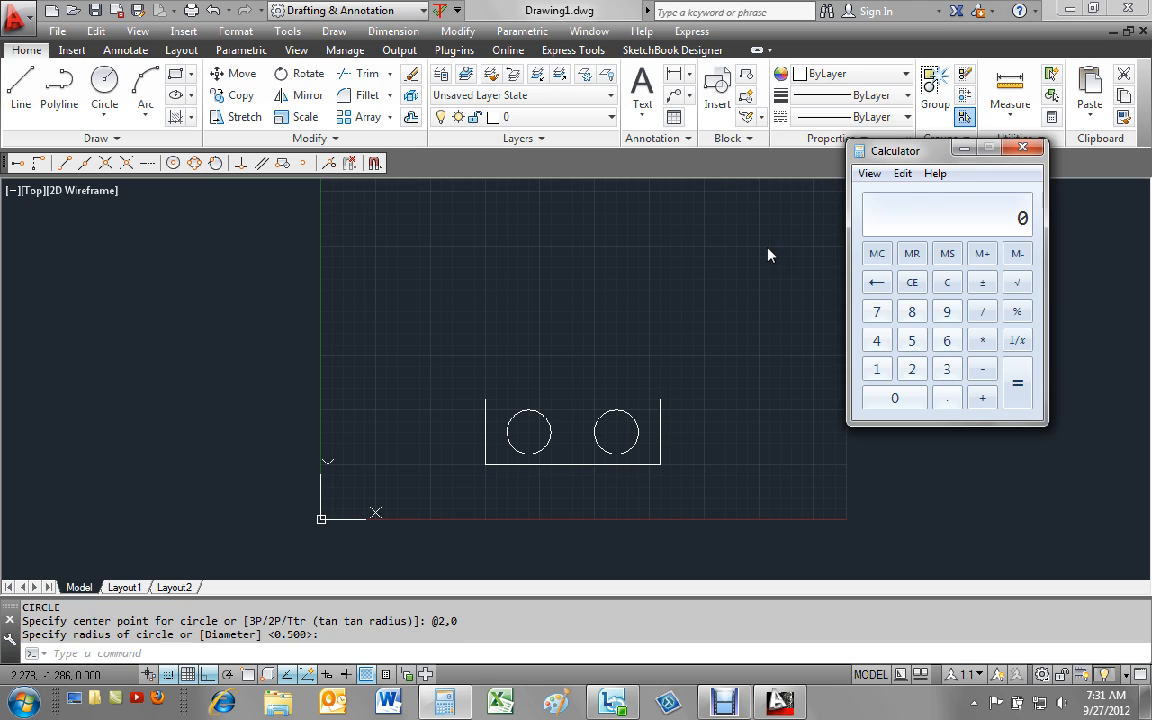
{"action": "type", "text": "5.5"}
{"action": "key", "text": "minus"}
{"action": "type", "text": ".75"}
{"action": "key", "text": "Return"}
{"action": "left_click", "coordinate": [1020, 148]}
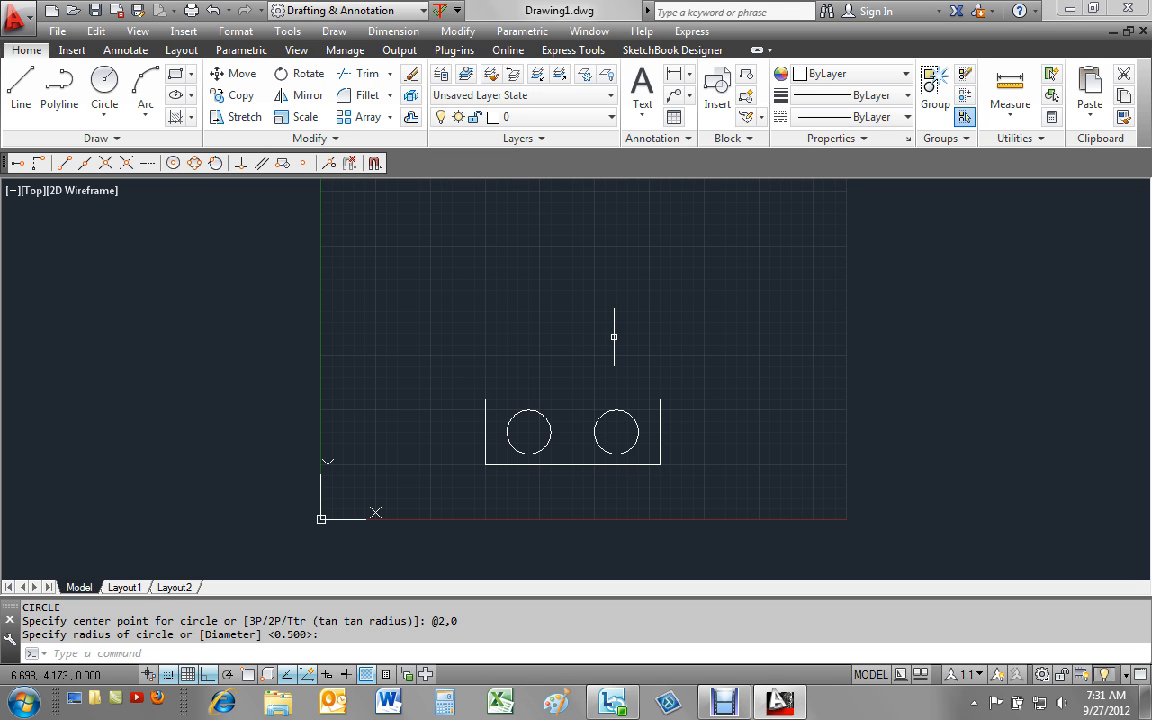
{"action": "key", "text": "Return"}
{"action": "type", "text": "c"}
{"action": "key", "text": "Return"}
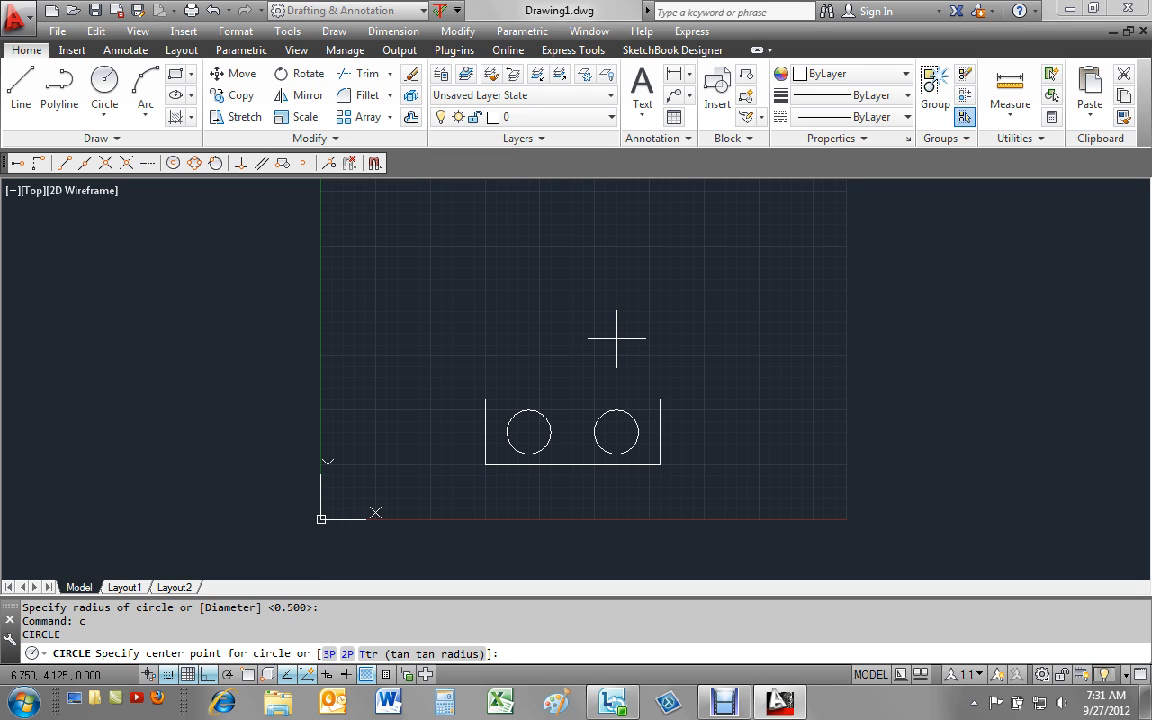
{"action": "type", "text": "@"}
{"action": "type", "text": "1,4.75"}
{"action": "key", "text": "Return"}
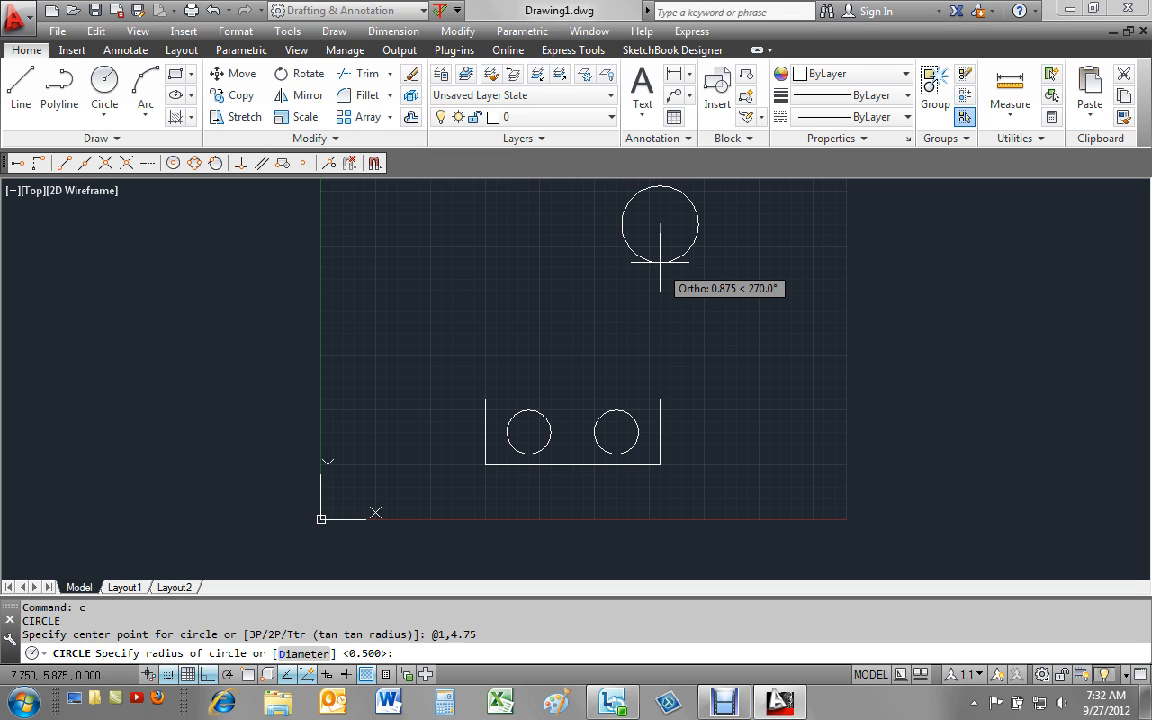
{"action": "type", "text": "u"}
{"action": "key", "text": "Return"}
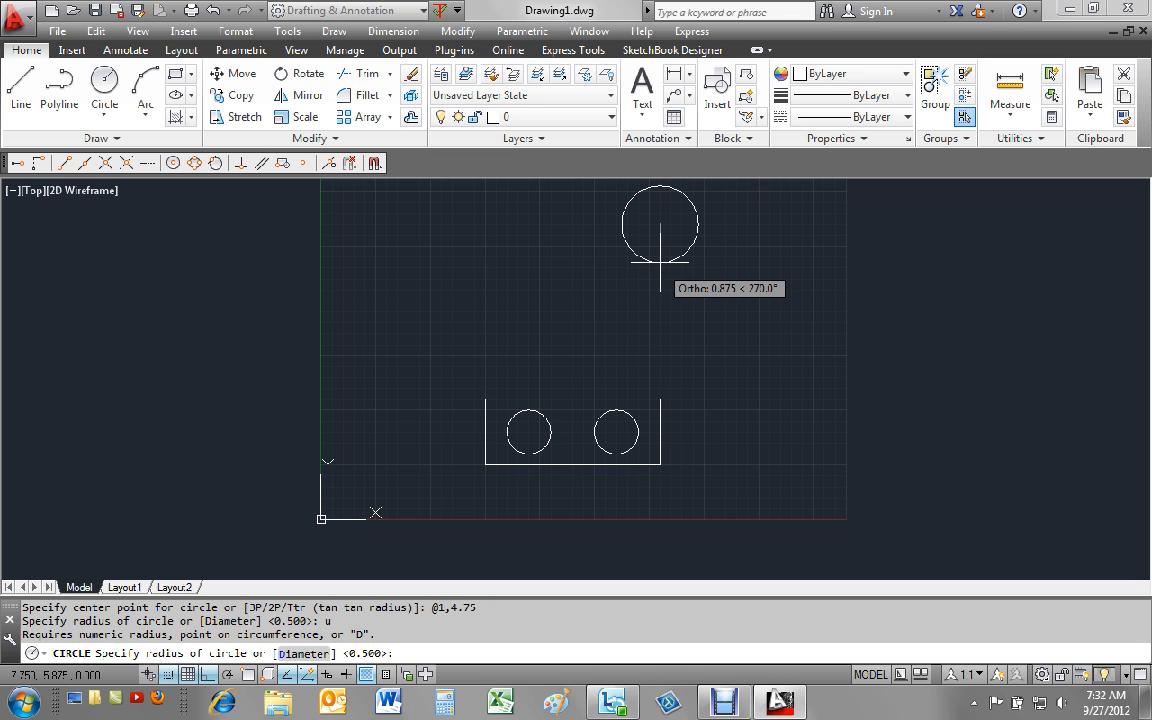
{"action": "key", "text": "Escape"}
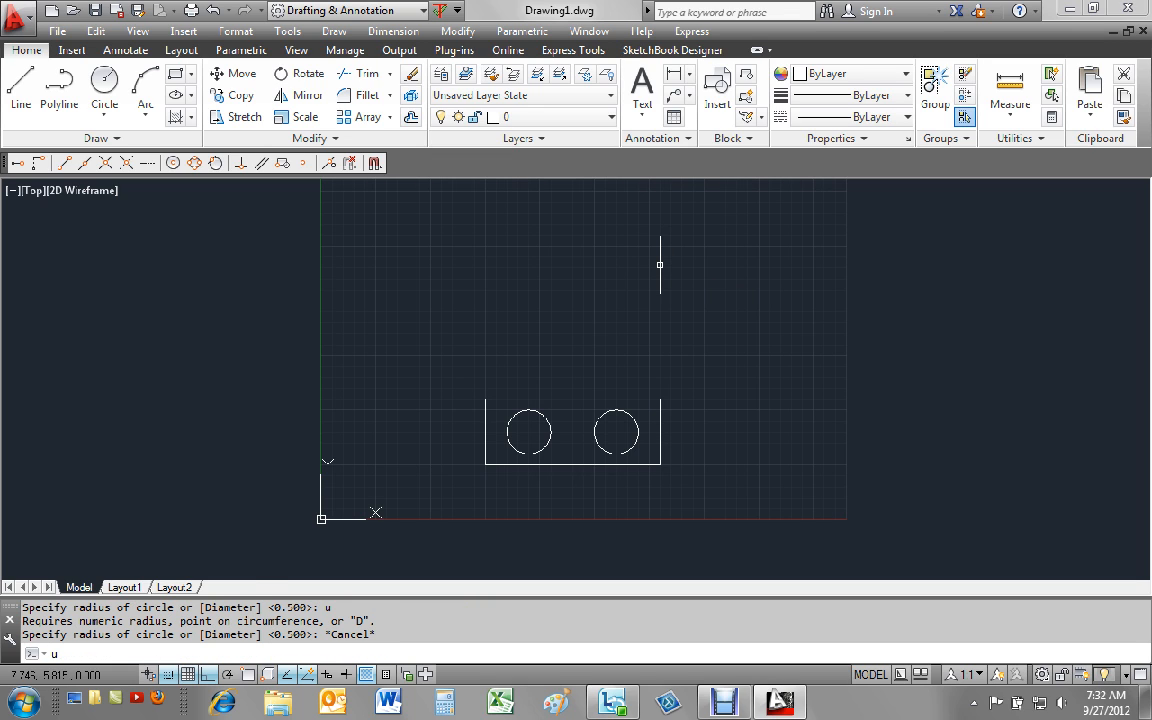
{"action": "type", "text": "u"}
{"action": "key", "text": "Return"}
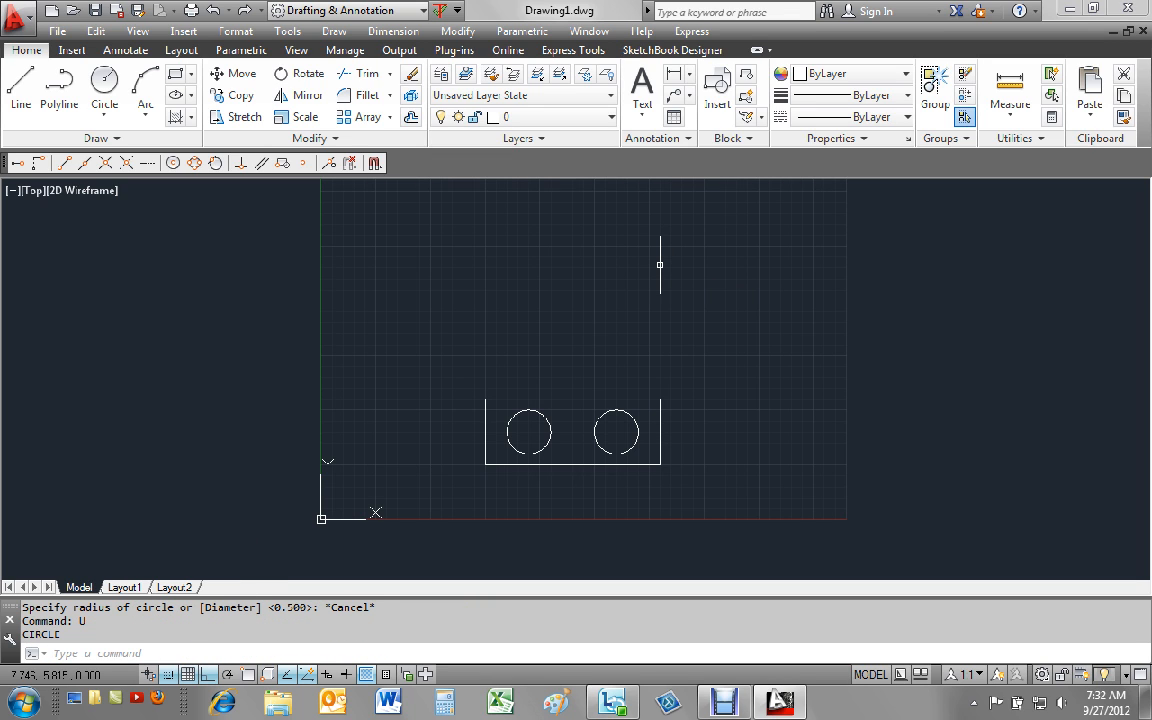
{"action": "type", "text": "c"}
{"action": "key", "text": "Return"}
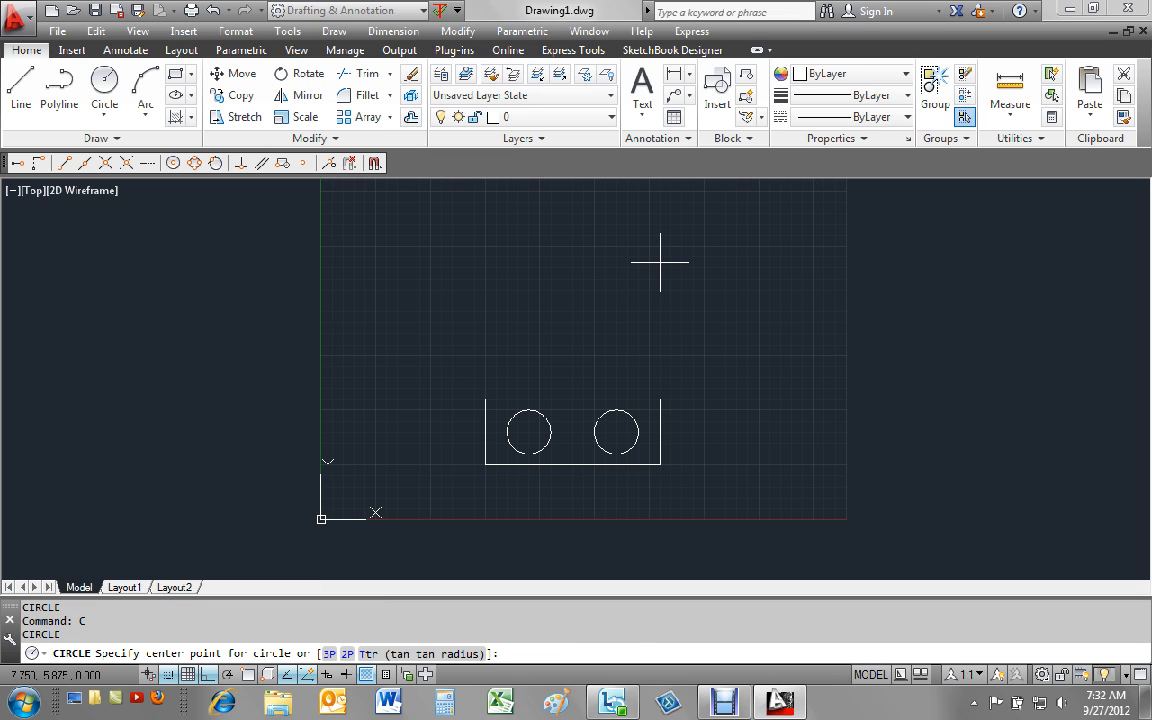
{"action": "type", "text": "@"}
{"action": "type", "text": "-1,4.75"}
{"action": "key", "text": "Return"}
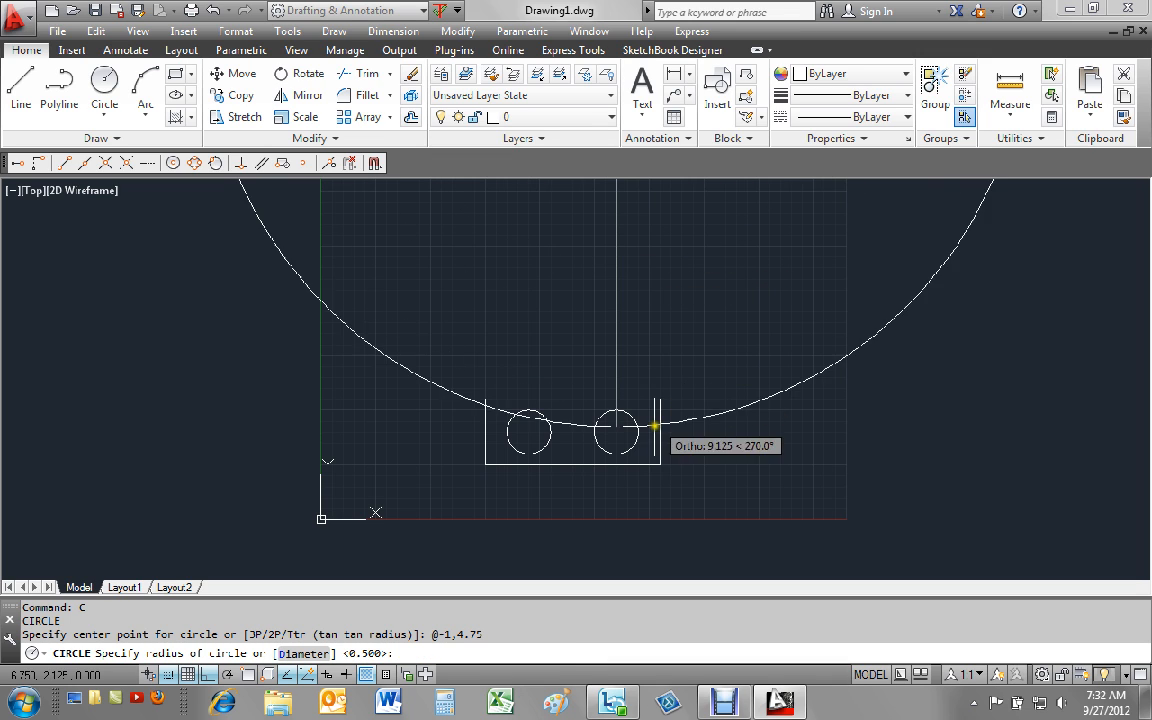
{"action": "middle_click_drag", "start_coordinate": [654, 398], "coordinate": [652, 492]}
{"action": "scroll", "coordinate": [652, 489], "scroll_direction": "up", "scroll_amount": 2}
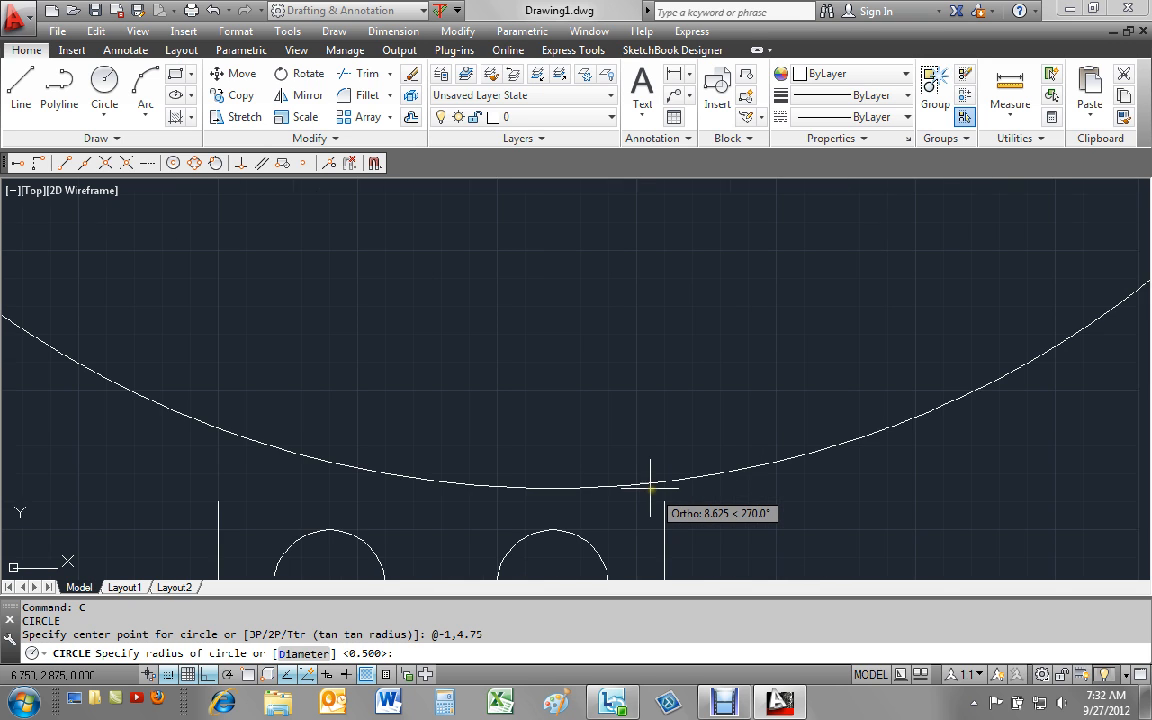
{"action": "scroll", "coordinate": [651, 488], "scroll_direction": "down", "scroll_amount": 1}
{"action": "scroll", "coordinate": [652, 488], "scroll_direction": "down", "scroll_amount": 4}
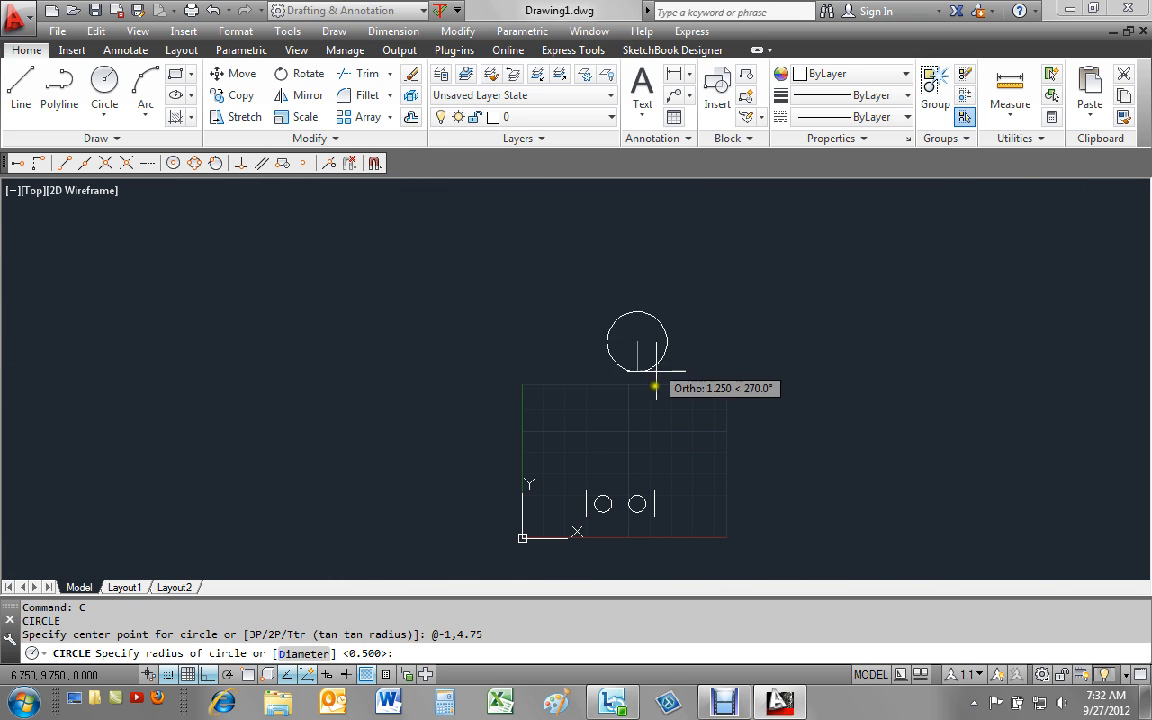
{"action": "scroll", "coordinate": [649, 390], "scroll_direction": "up", "scroll_amount": 2}
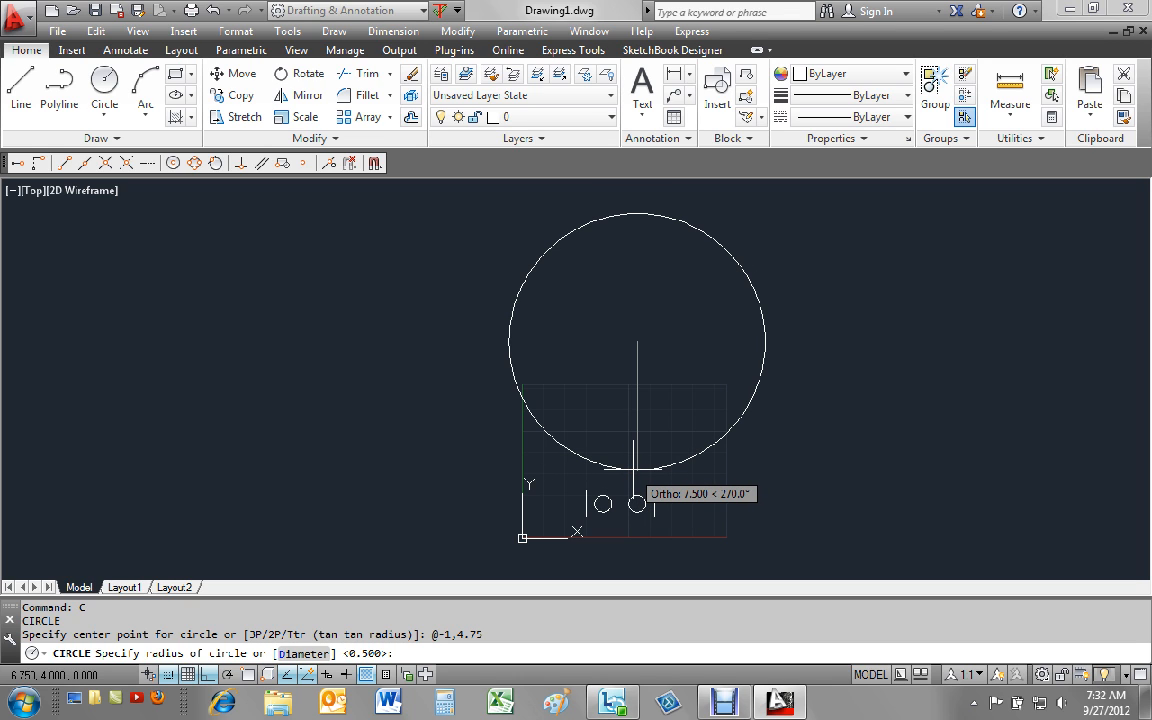
{"action": "key", "text": "Escape"}
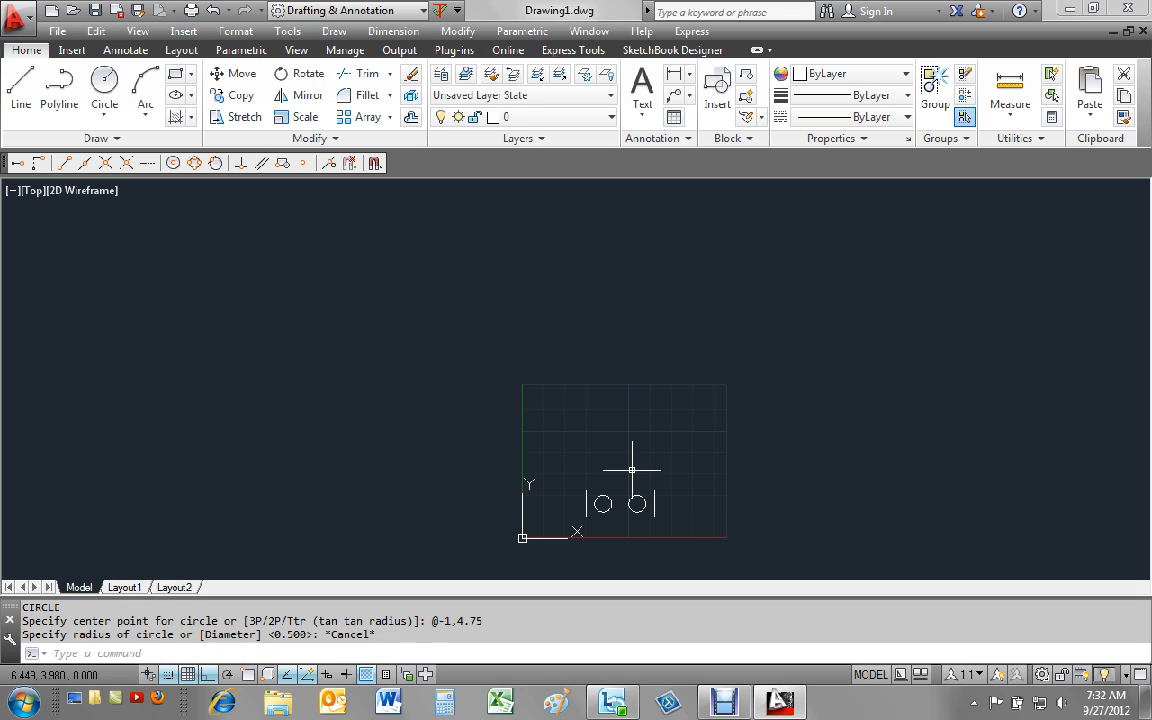
Step: Identify the centre of the right-hand circle with ID and a center snap, as reference for relative coordinates
{"action": "scroll", "coordinate": [640, 508], "scroll_direction": "up", "scroll_amount": 8}
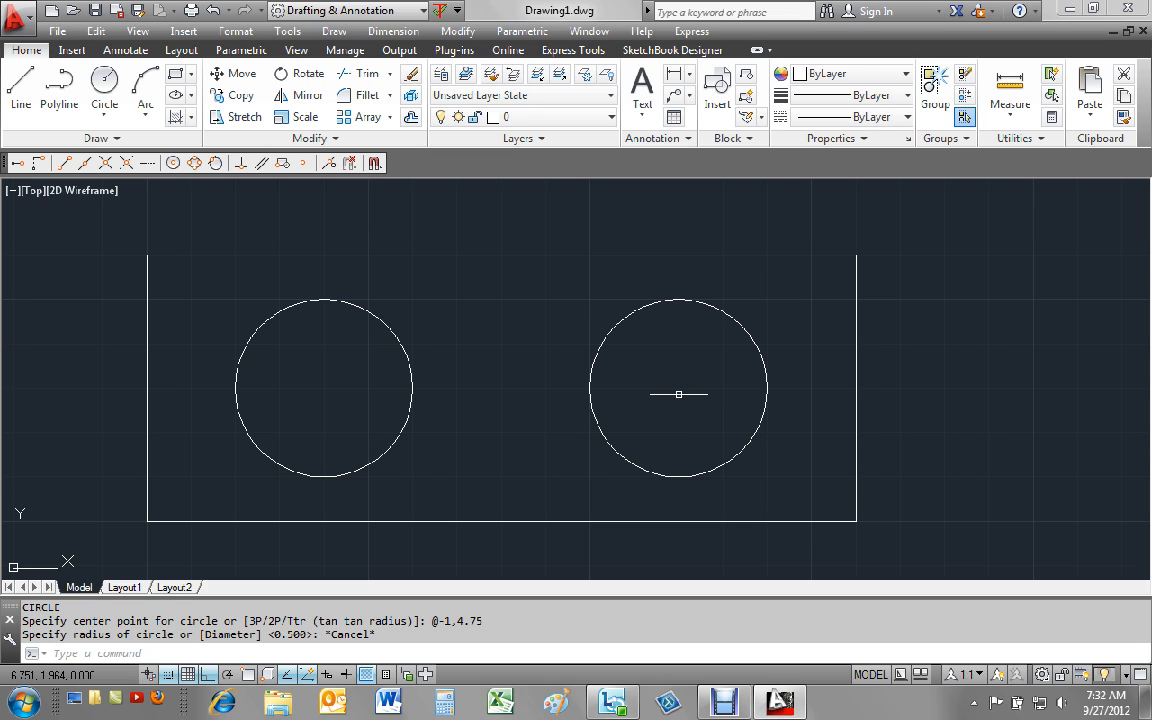
{"action": "type", "text": "id"}
{"action": "key", "text": "Return"}
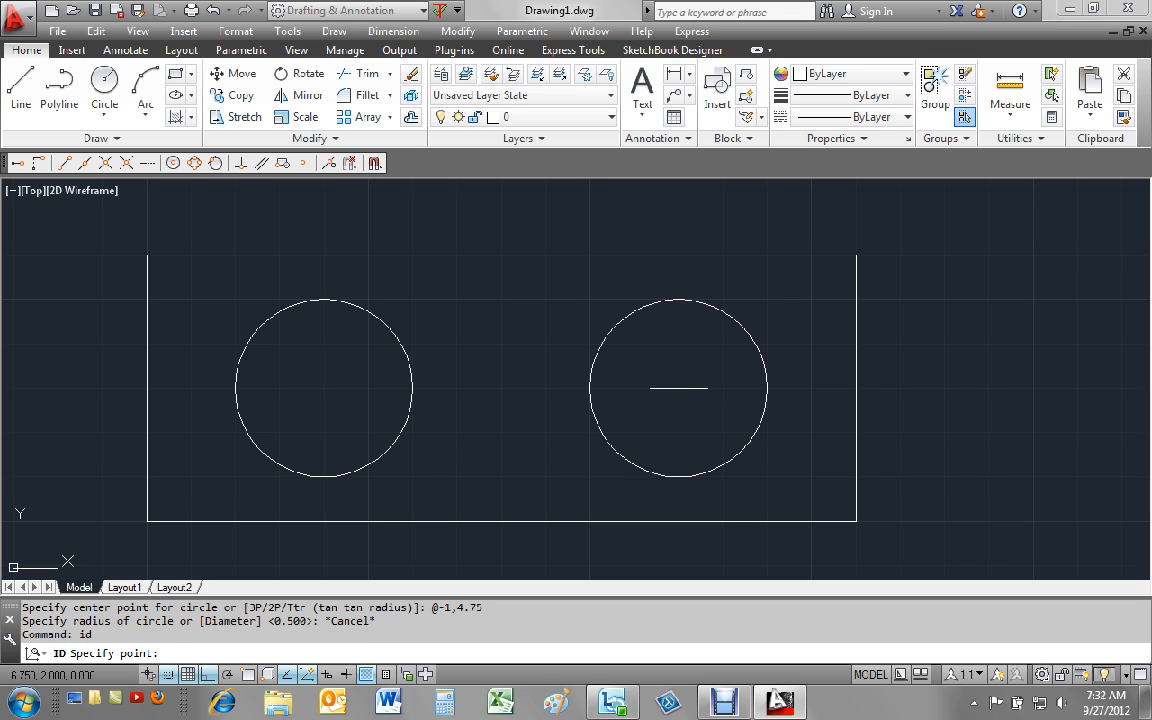
{"action": "type", "text": "cen"}
{"action": "key", "text": "Return"}
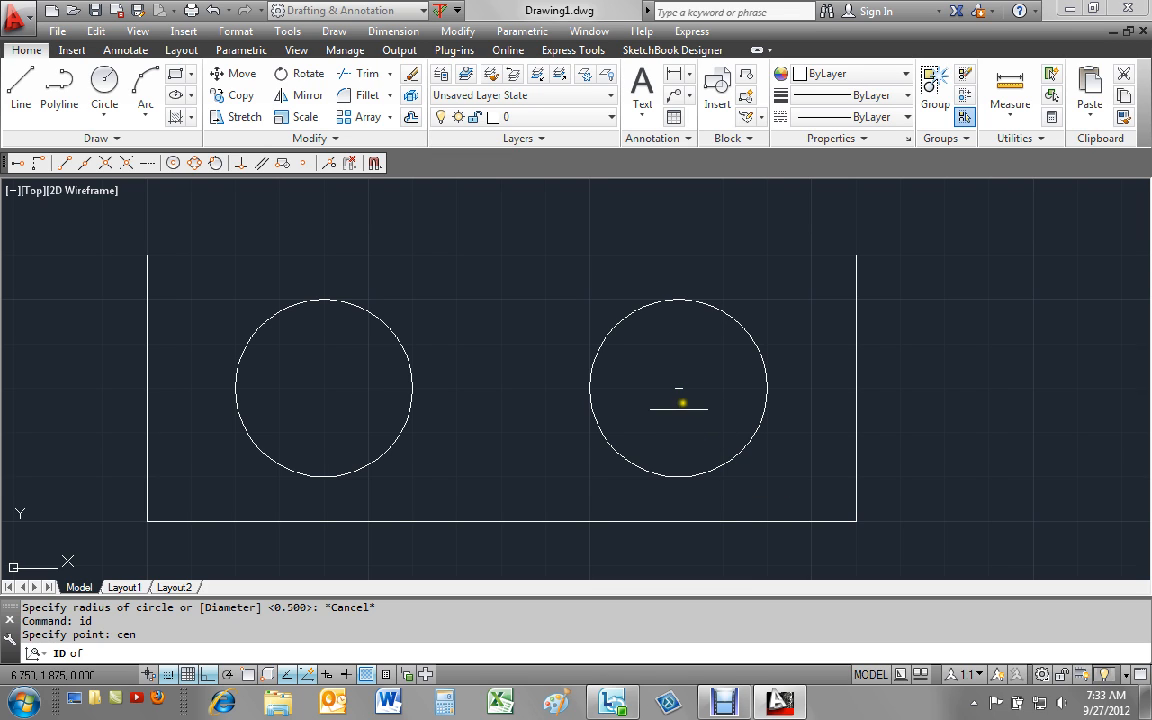
{"action": "left_click", "coordinate": [680, 388]}
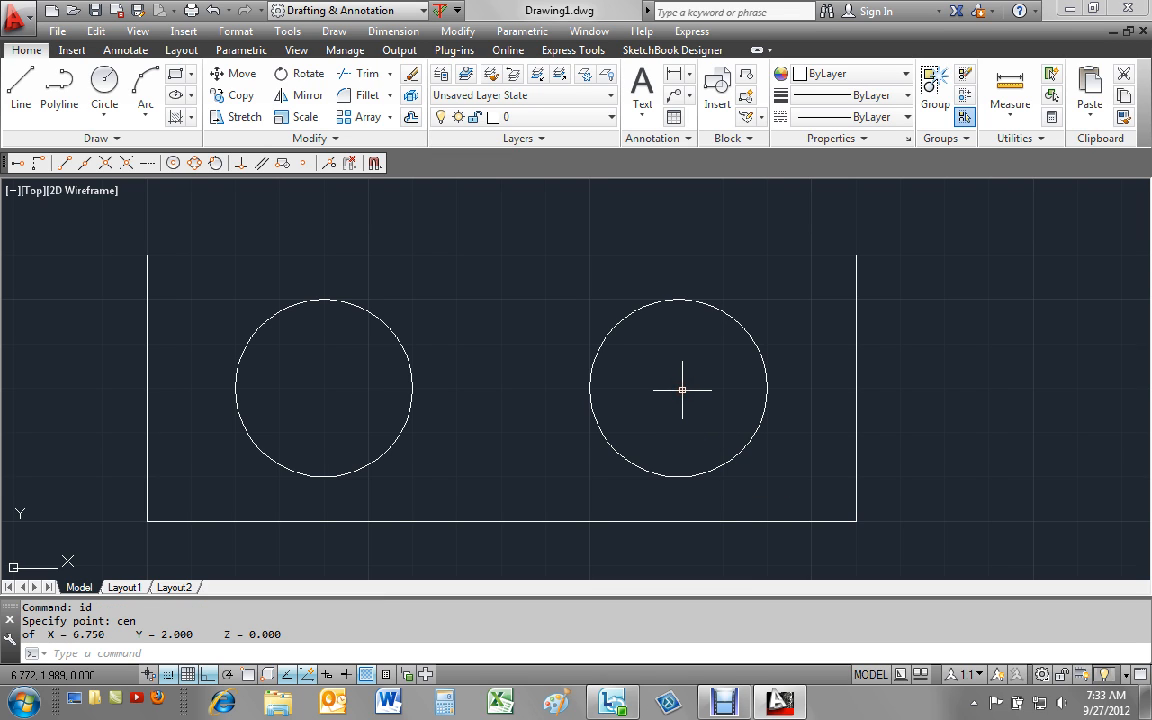
Step: Draw a circle of radius .75 above the profile, centred at @-1,4.75 from the right-hand circle's centre
{"action": "scroll", "coordinate": [682, 390], "scroll_direction": "down", "scroll_amount": 8}
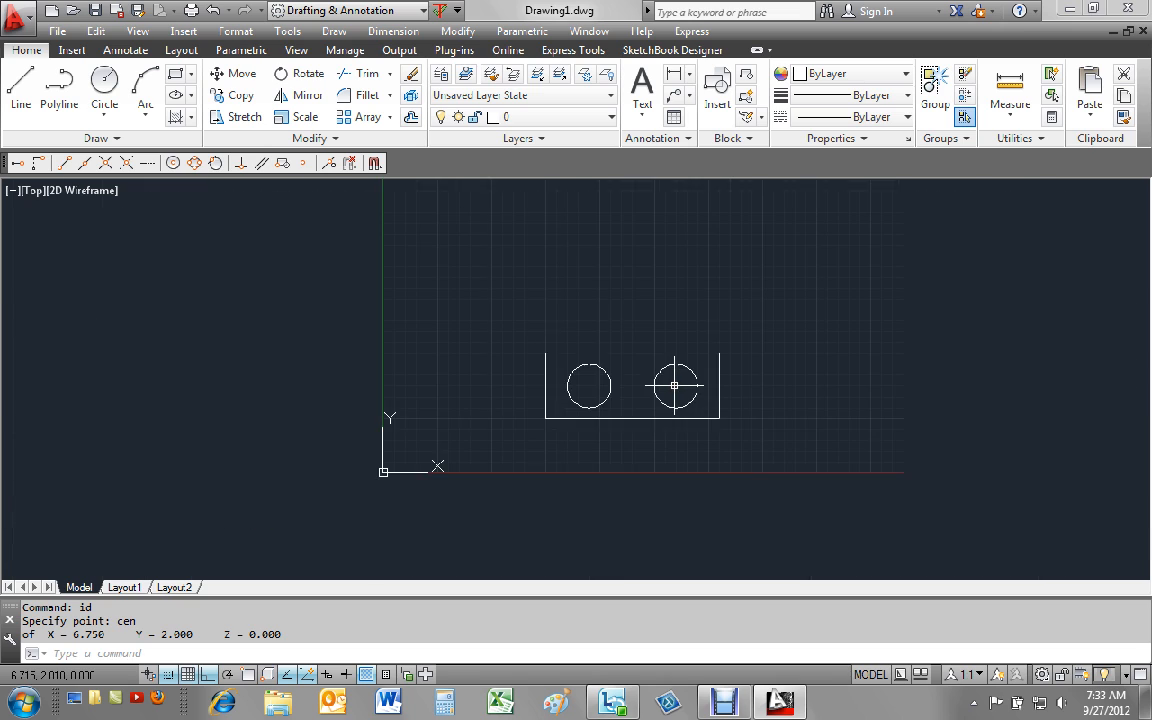
{"action": "middle_click_drag", "start_coordinate": [675, 385], "coordinate": [645, 455]}
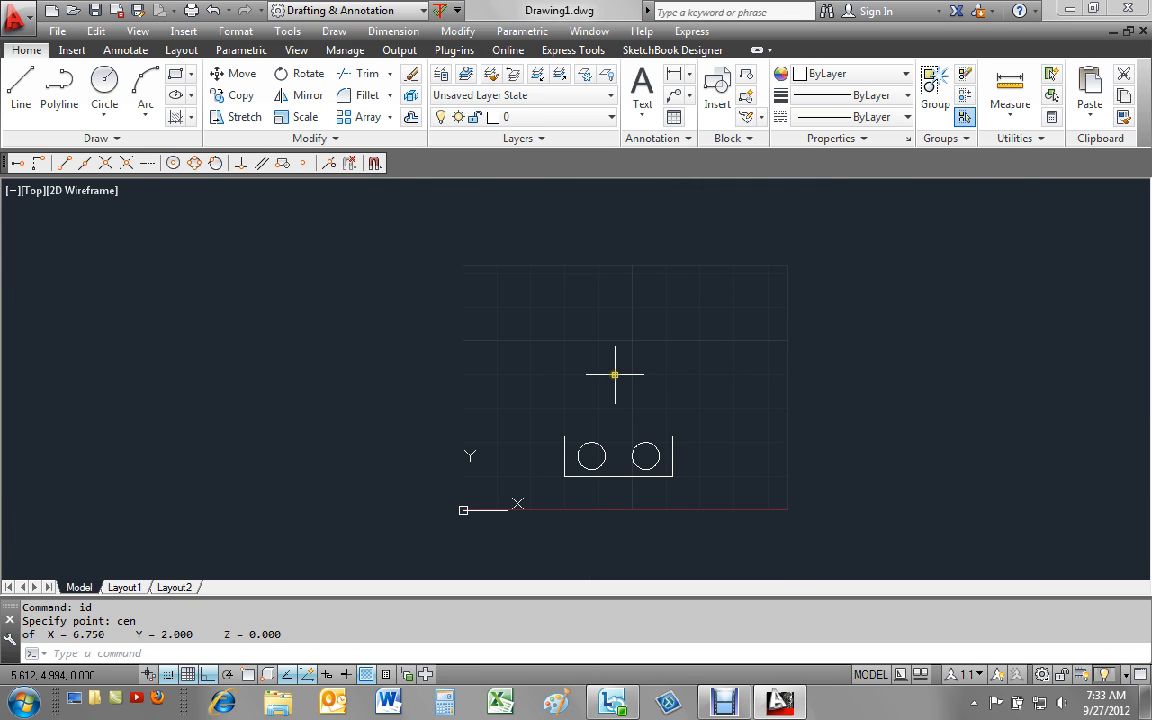
{"action": "type", "text": "c"}
{"action": "key", "text": "Return"}
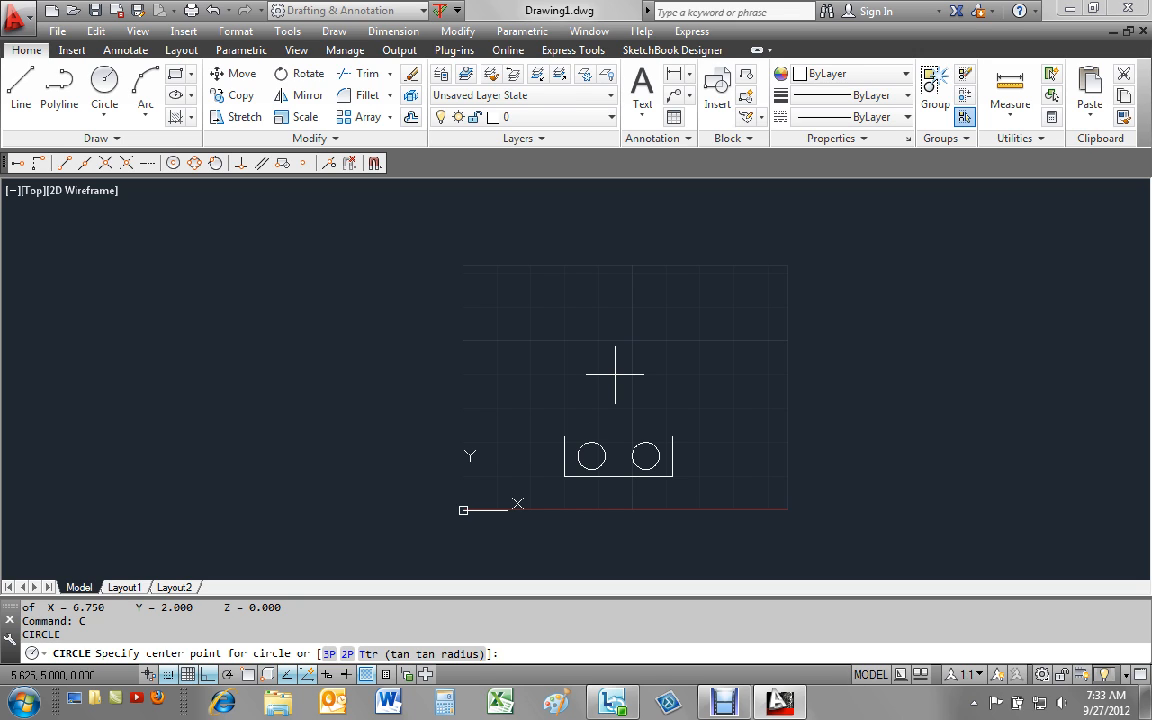
{"action": "type", "text": "@-1,4.75"}
{"action": "key", "text": "Return"}
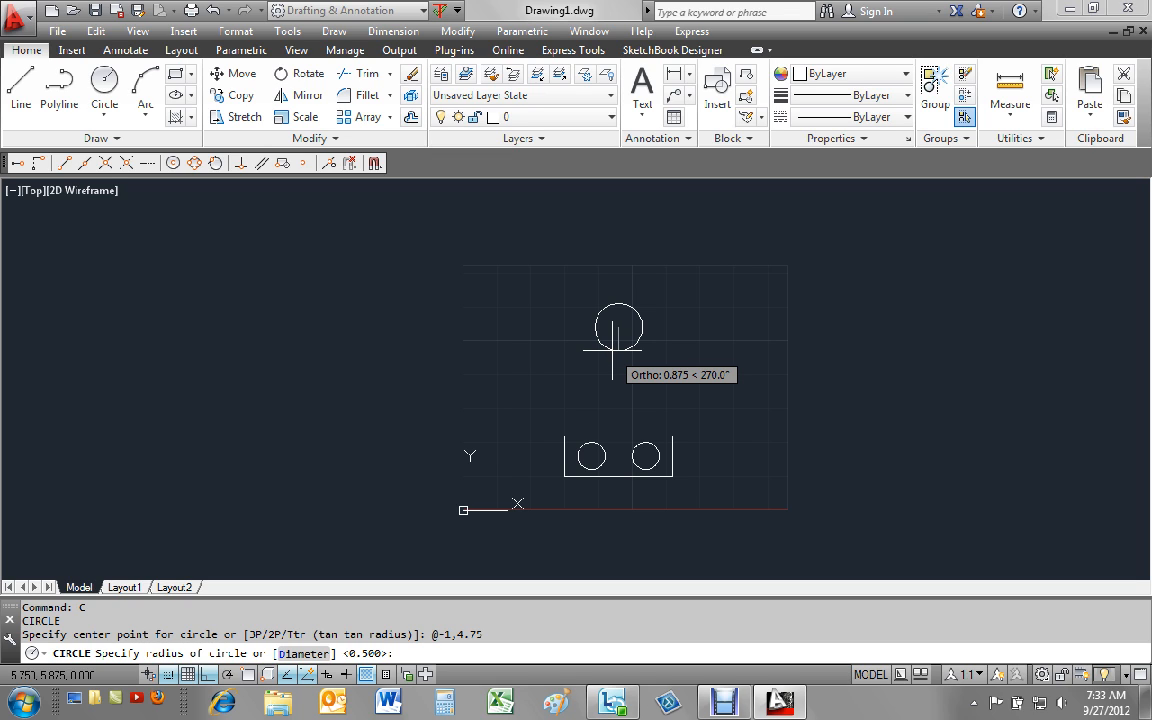
{"action": "type", "text": ".75"}
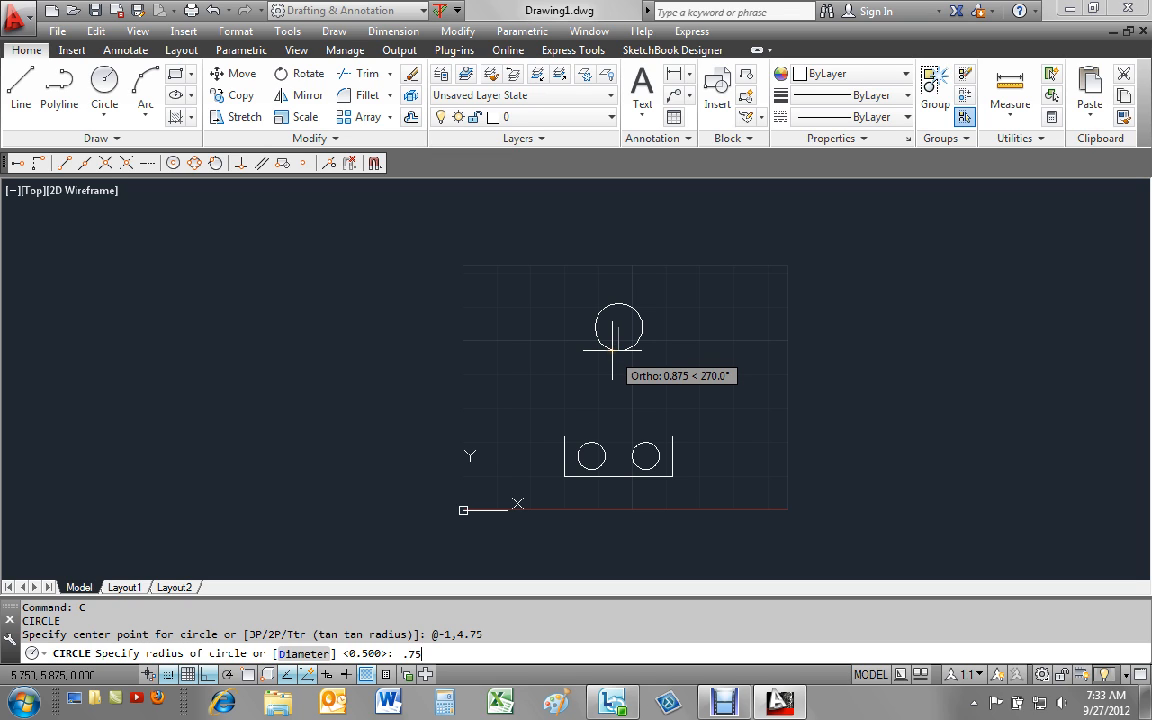
{"action": "key", "text": "Return"}
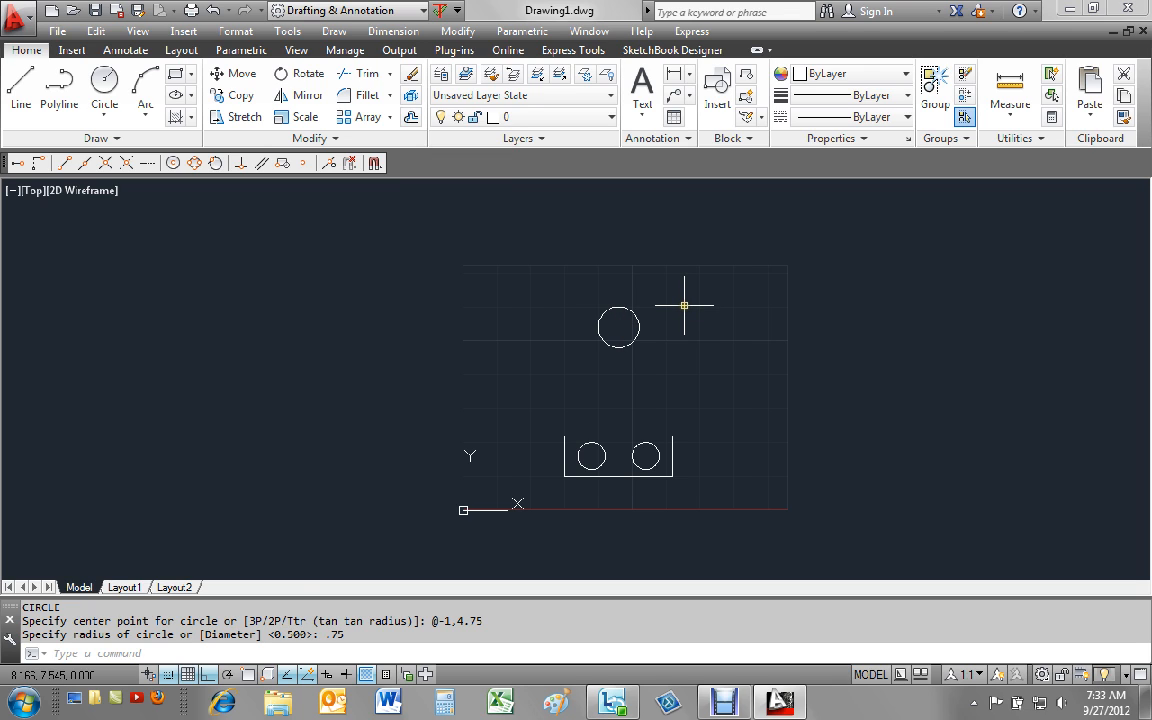
Step: Draw a concentric circle of radius 1.5 around the upper circle, centred at @0,0 from its centre
{"action": "type", "text": "c"}
{"action": "key", "text": "Return"}
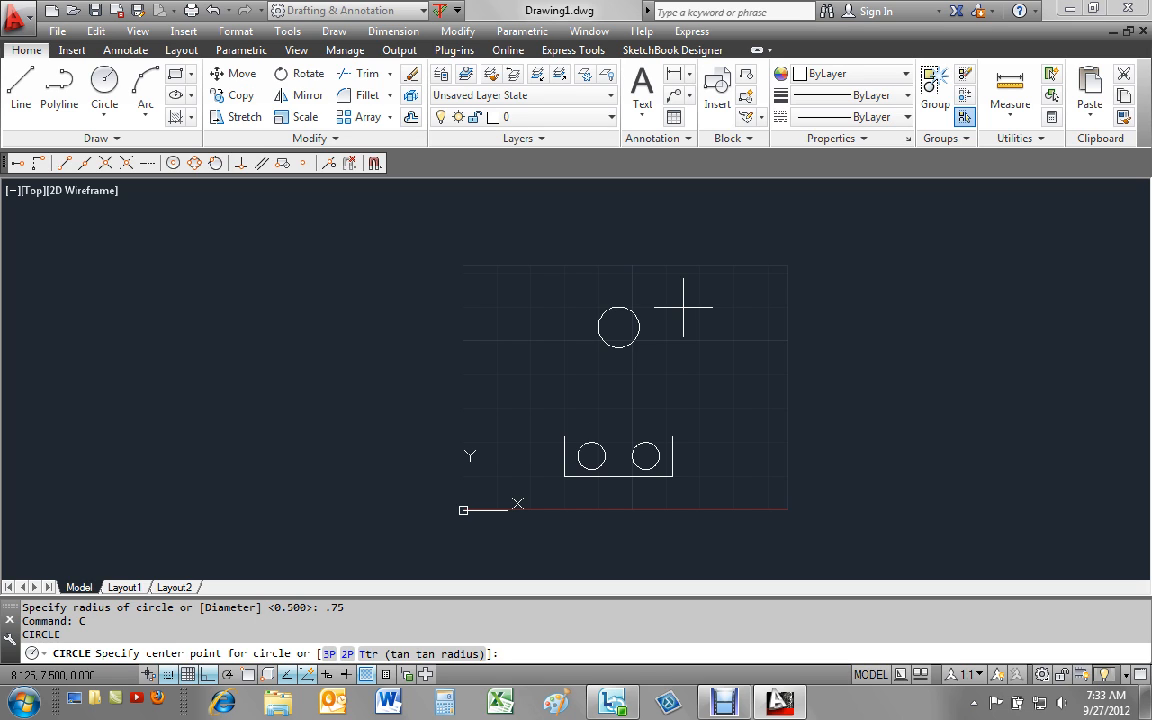
{"action": "type", "text": "@0,0"}
{"action": "key", "text": "Return"}
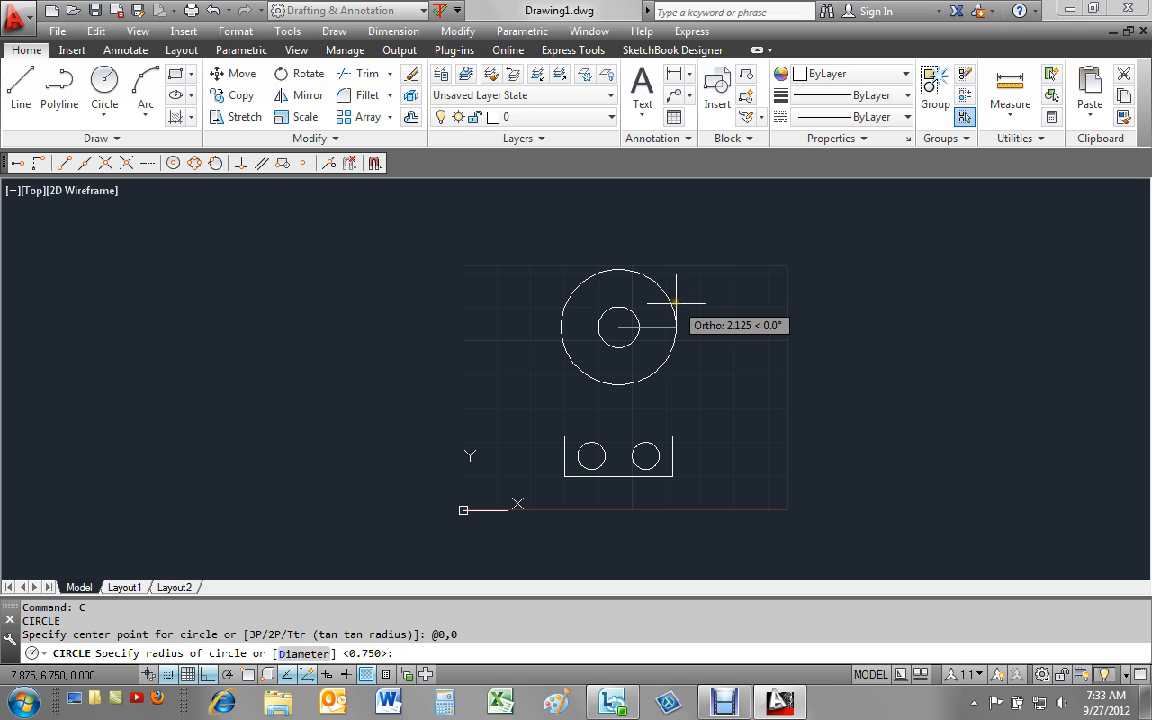
{"action": "type", "text": "1.5"}
{"action": "key", "text": "Return"}
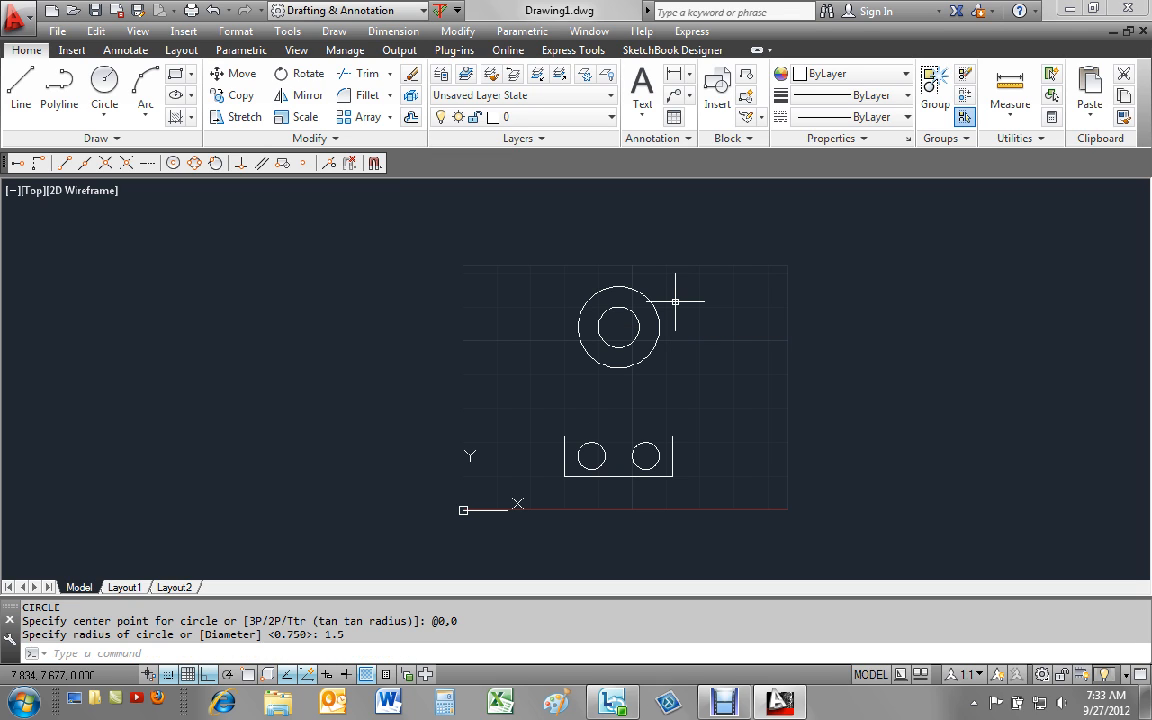